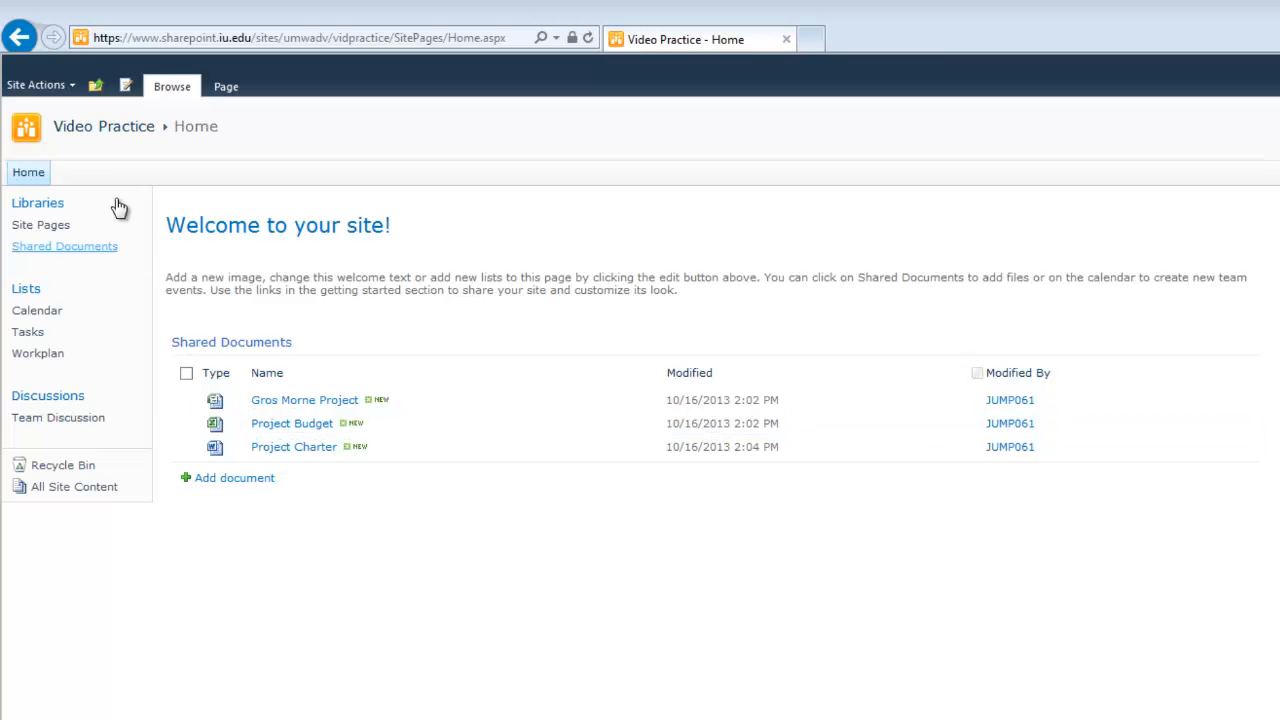
Start a new column in the Shared Documents library named Release Status, with the Choice (menu to choose from) information type.
{"action": "left_click", "coordinate": [86, 257]}
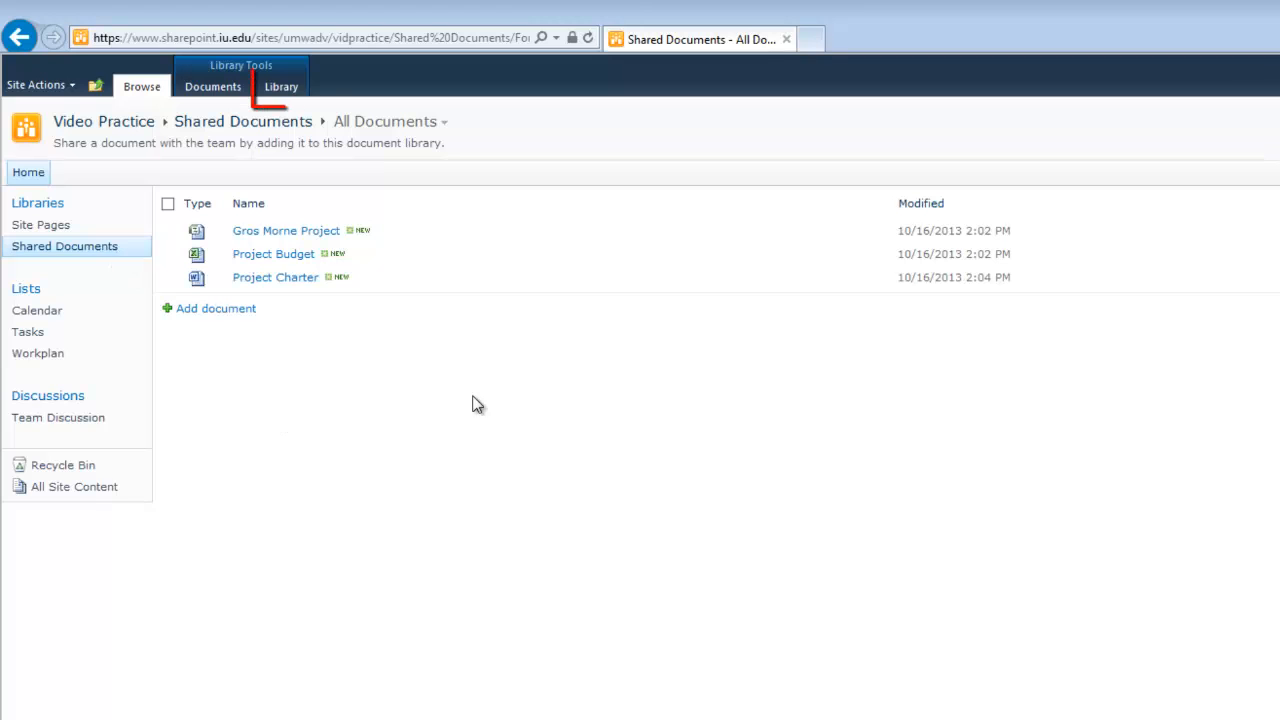
{"action": "left_click", "coordinate": [281, 90]}
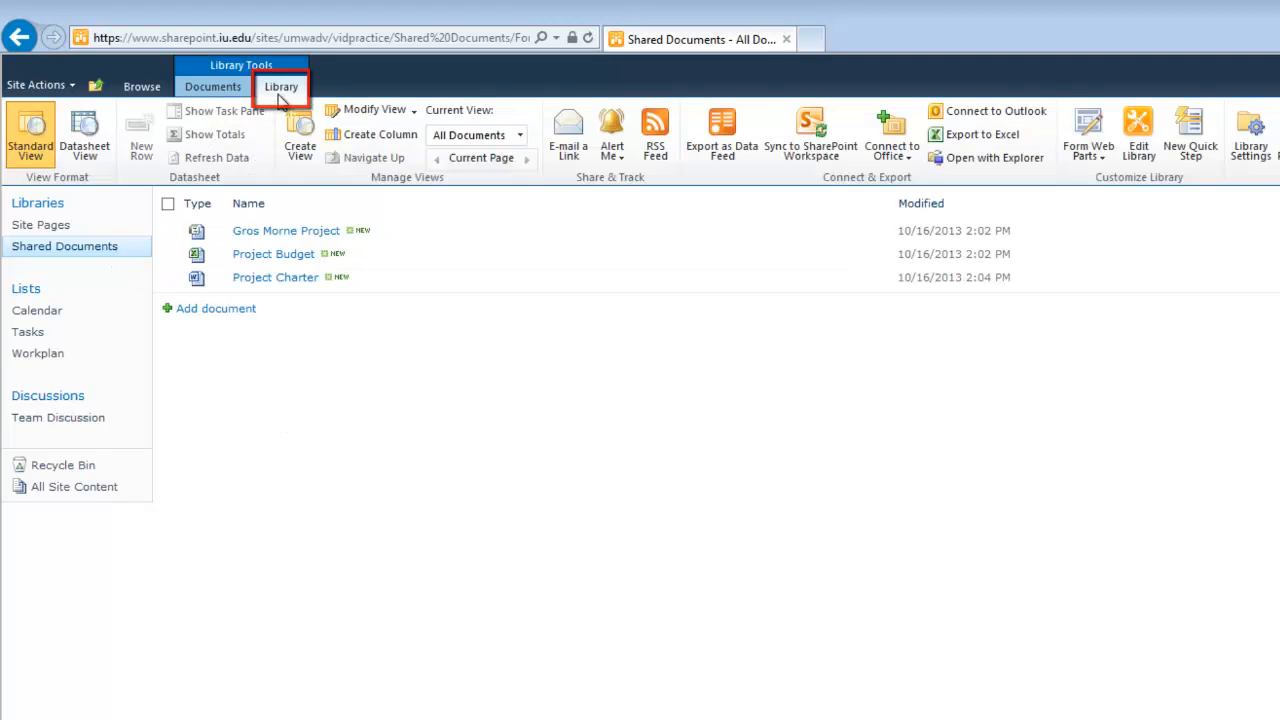
{"action": "left_click", "coordinate": [357, 138]}
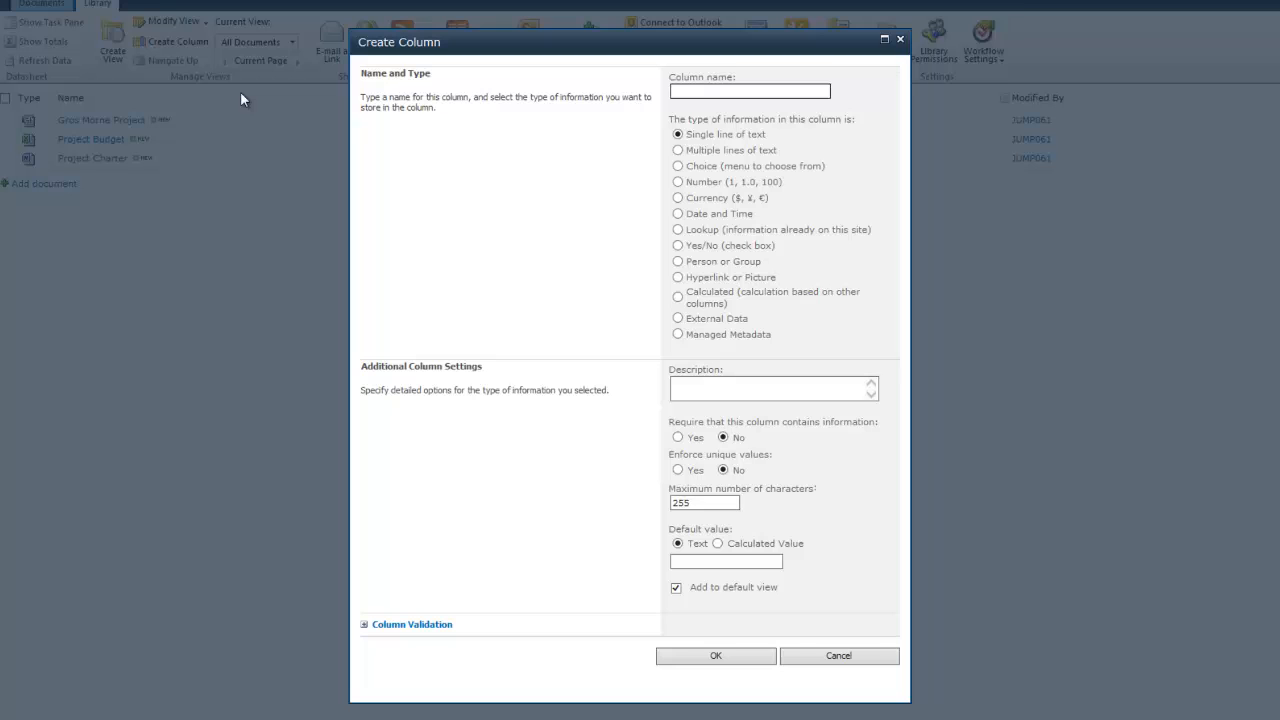
{"action": "type", "text": "Release Status"}
{"action": "left_click", "coordinate": [677, 166]}
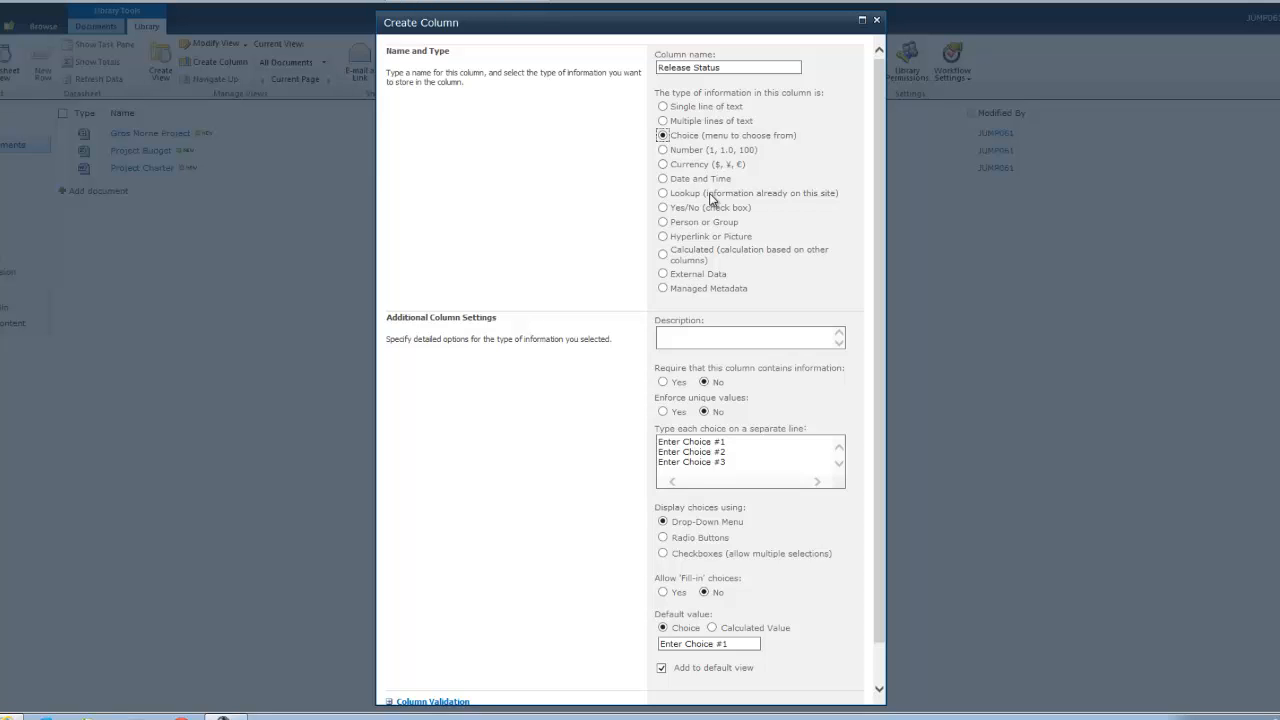
Make the Release Status column require information.
{"action": "left_click", "coordinate": [610, 217]}
{"action": "left_click_drag", "start_coordinate": [740, 464], "coordinate": [635, 444]}
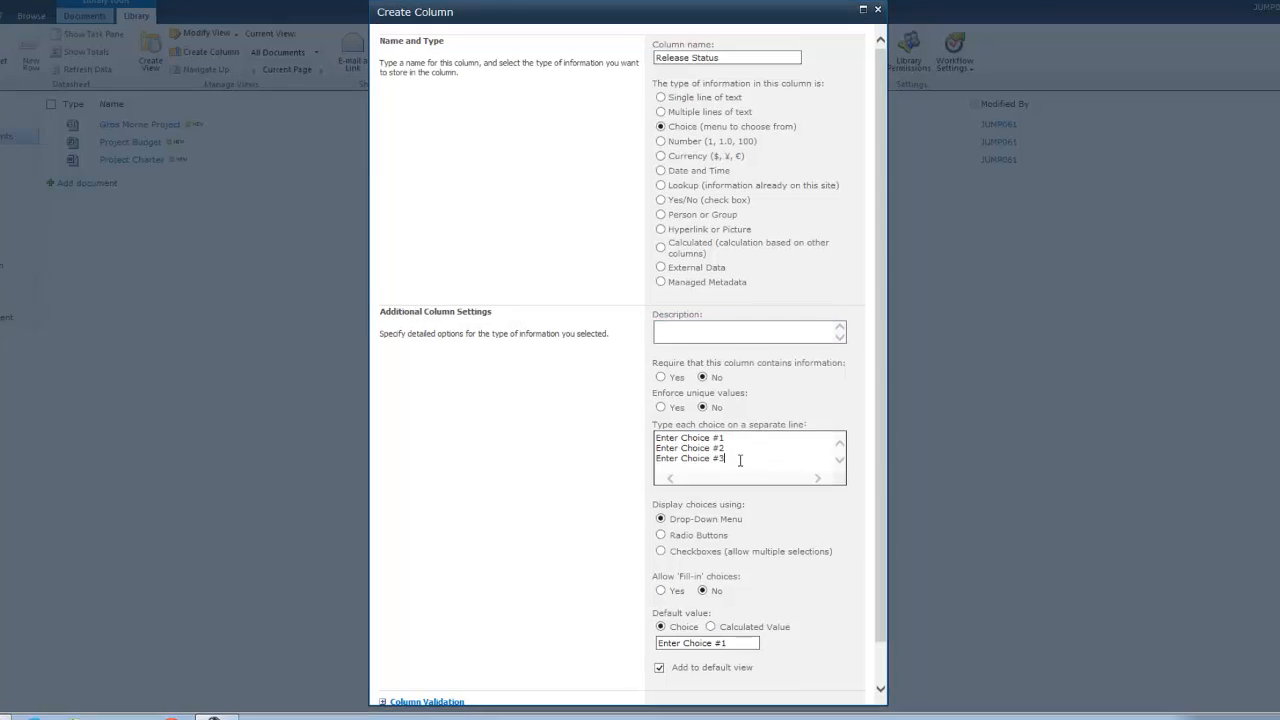
{"action": "left_click_drag", "start_coordinate": [595, 386], "coordinate": [597, 382]}
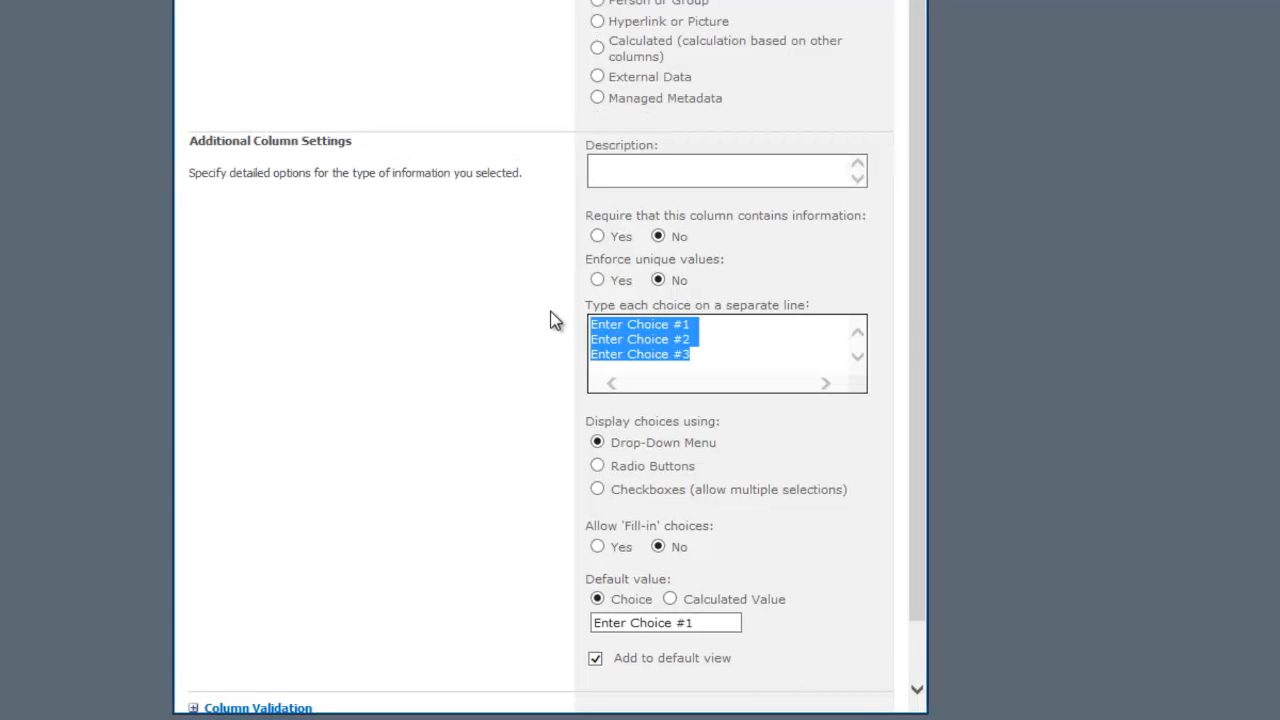
{"action": "left_click", "coordinate": [601, 237]}
{"action": "left_click", "coordinate": [655, 177]}
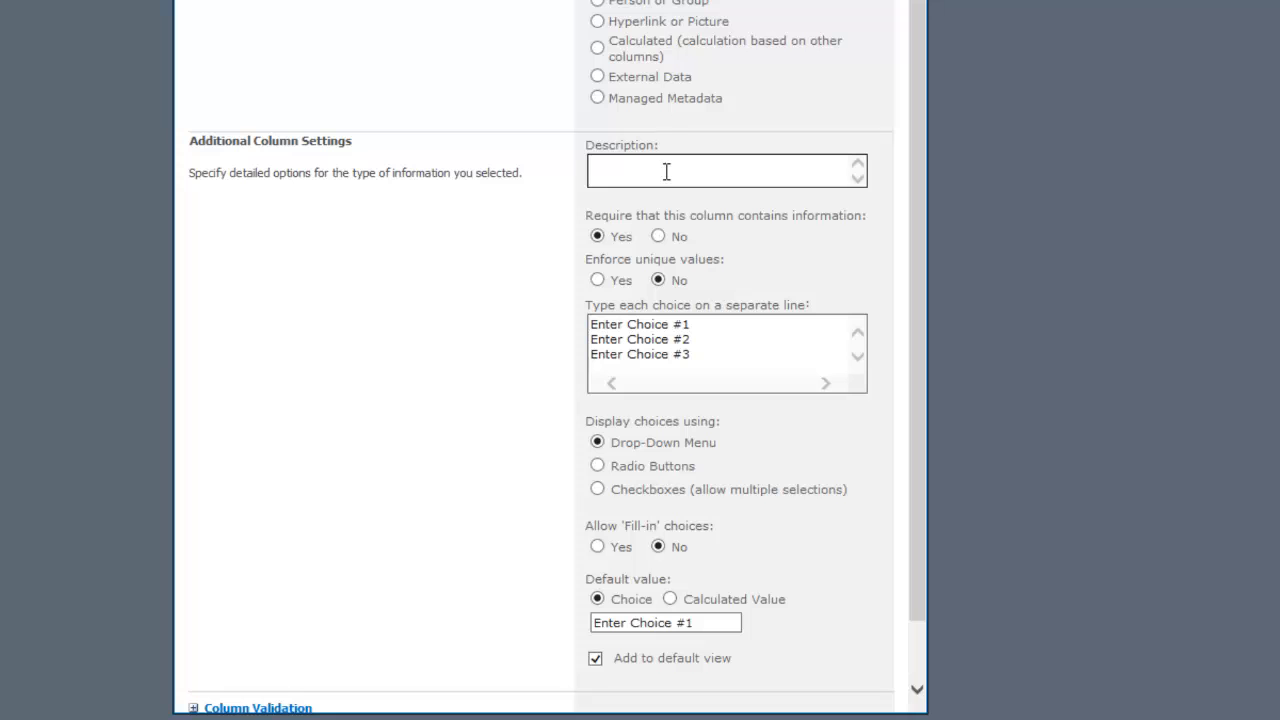
Replace the placeholder choices with Alpha, Beta and Final, each on its own line.
{"action": "left_click_drag", "start_coordinate": [706, 354], "coordinate": [547, 322]}
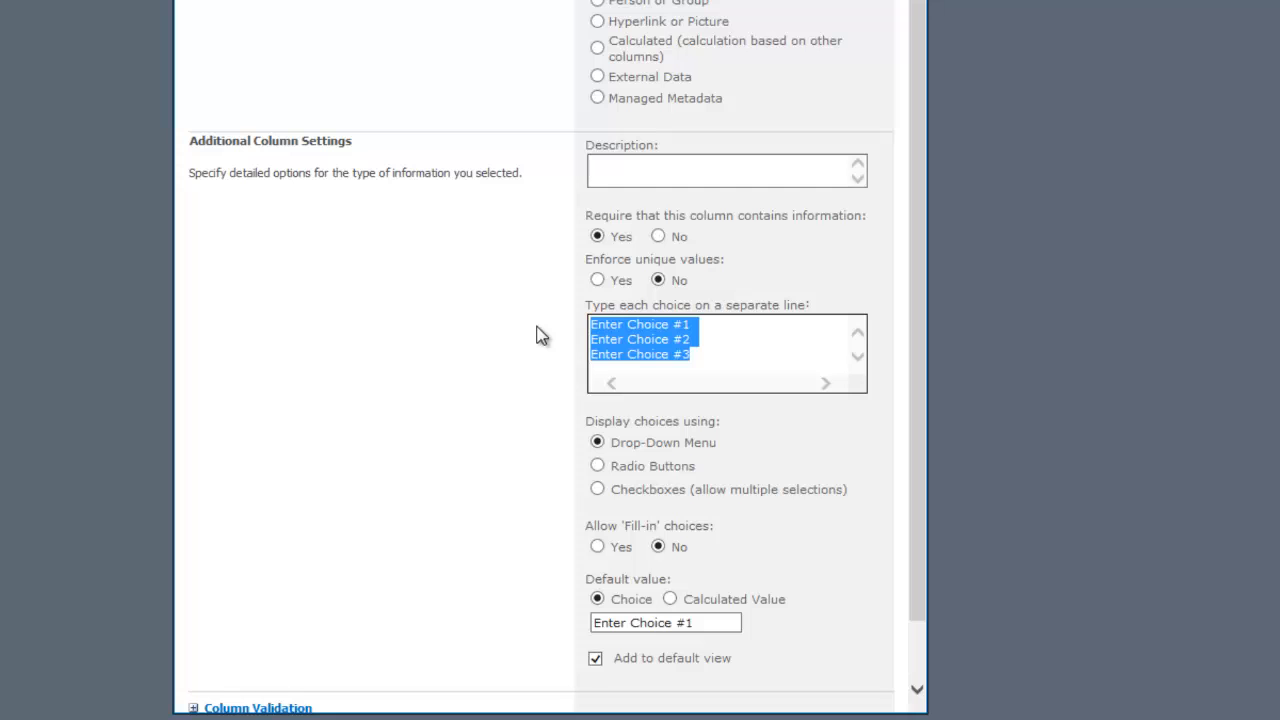
{"action": "type", "text": "Alpha"}
{"action": "key", "text": "Tab"}
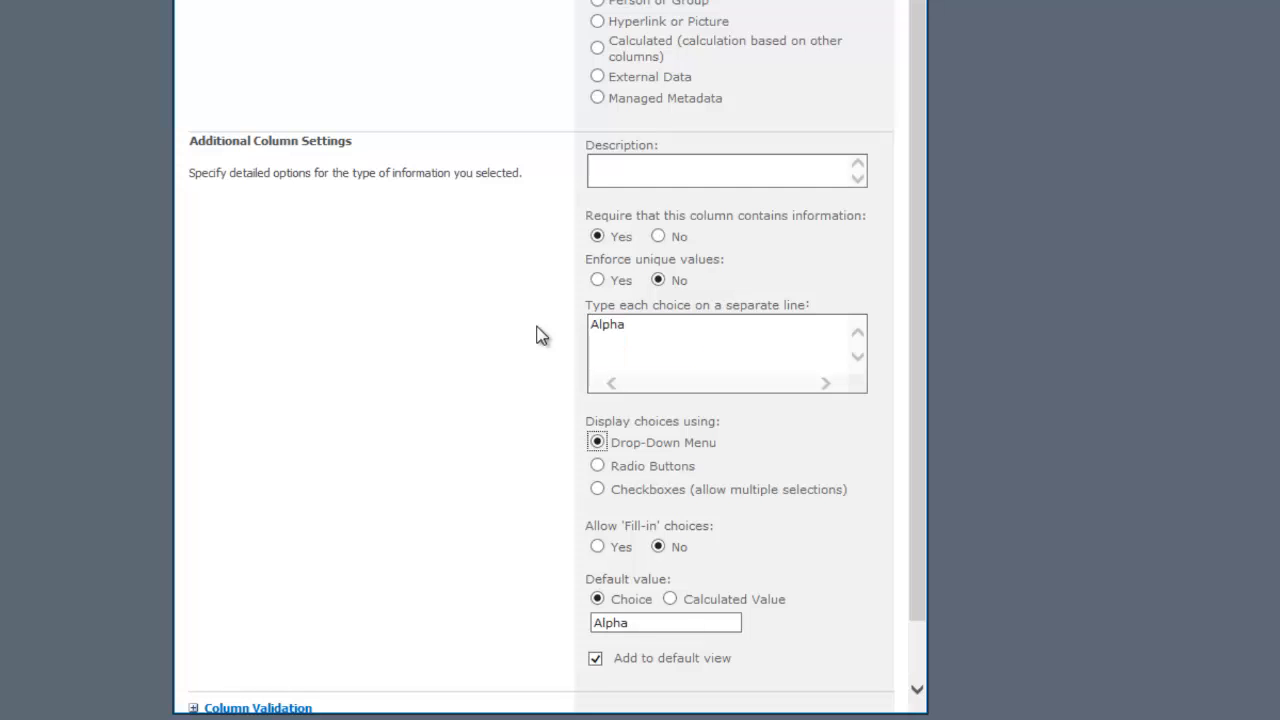
{"action": "left_click", "coordinate": [690, 345]}
{"action": "type", "text": "Beta"}
{"action": "key", "text": "Return"}
{"action": "type", "text": "Final"}
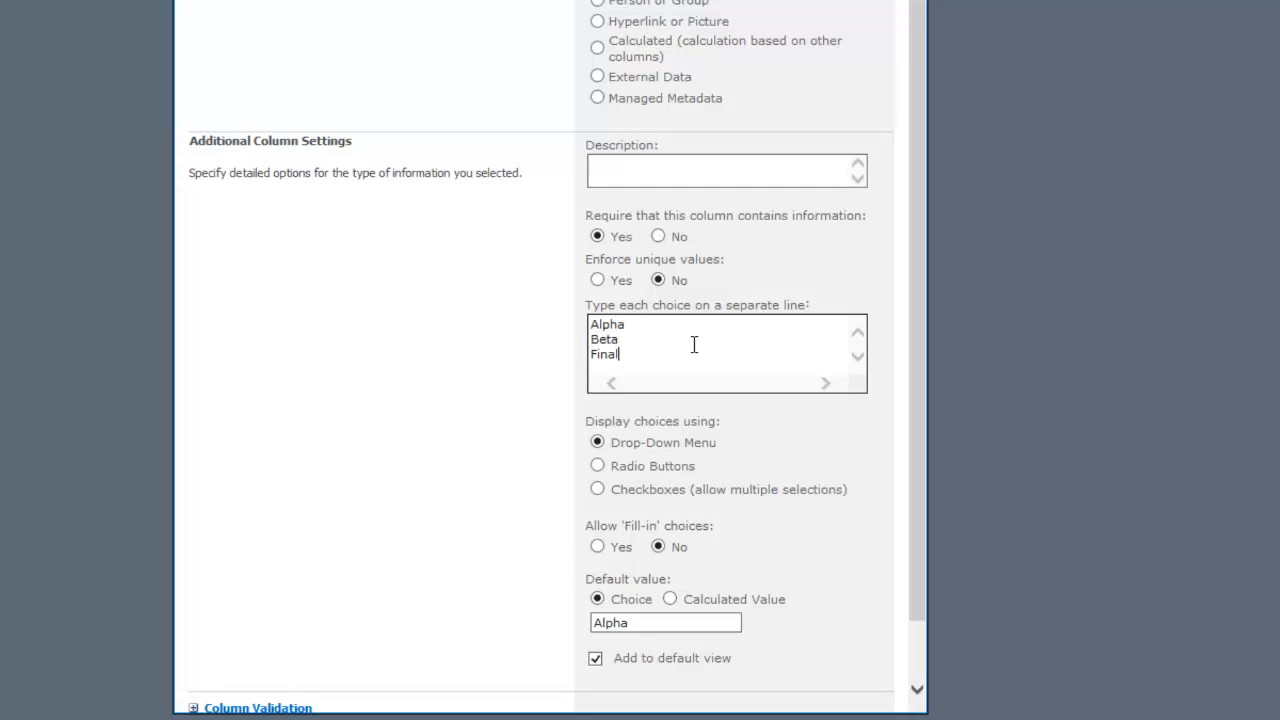
{"action": "left_click", "coordinate": [530, 421]}
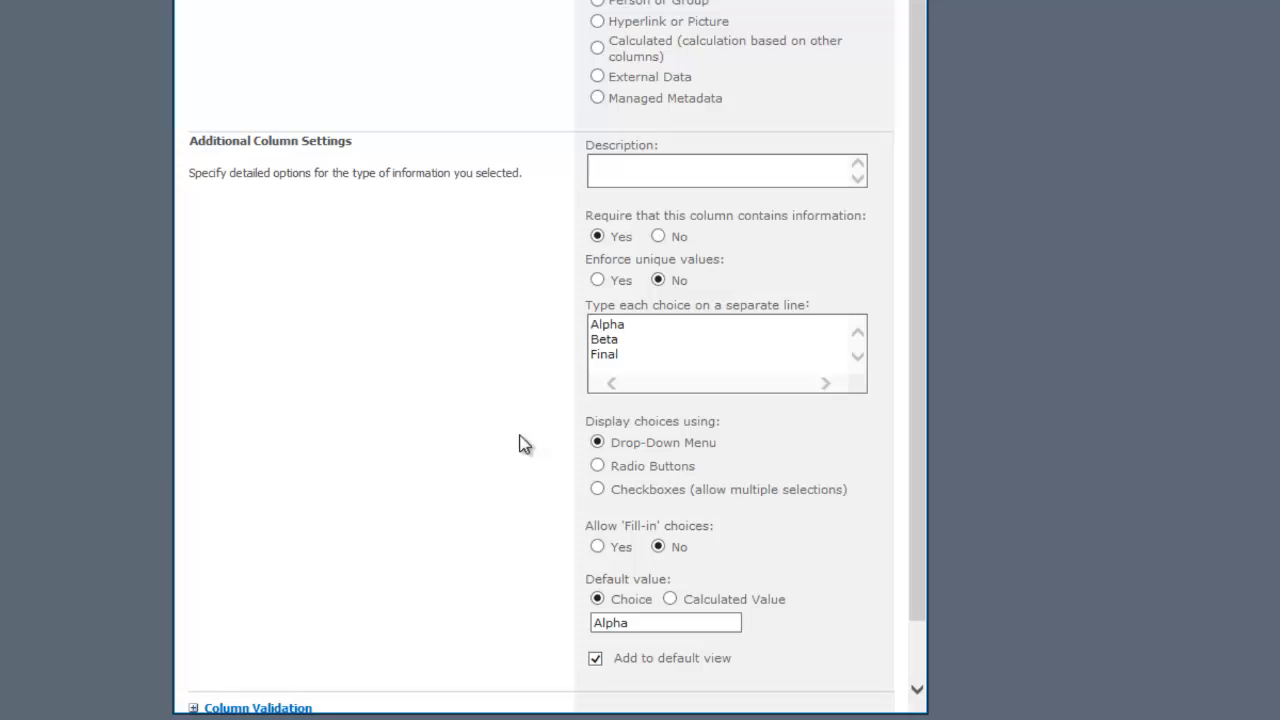
Display the choices as radio buttons and create the Release Status column.
{"action": "left_click", "coordinate": [653, 470]}
{"action": "scroll", "coordinate": [637, 543], "scroll_direction": "down", "scroll_amount": 1}
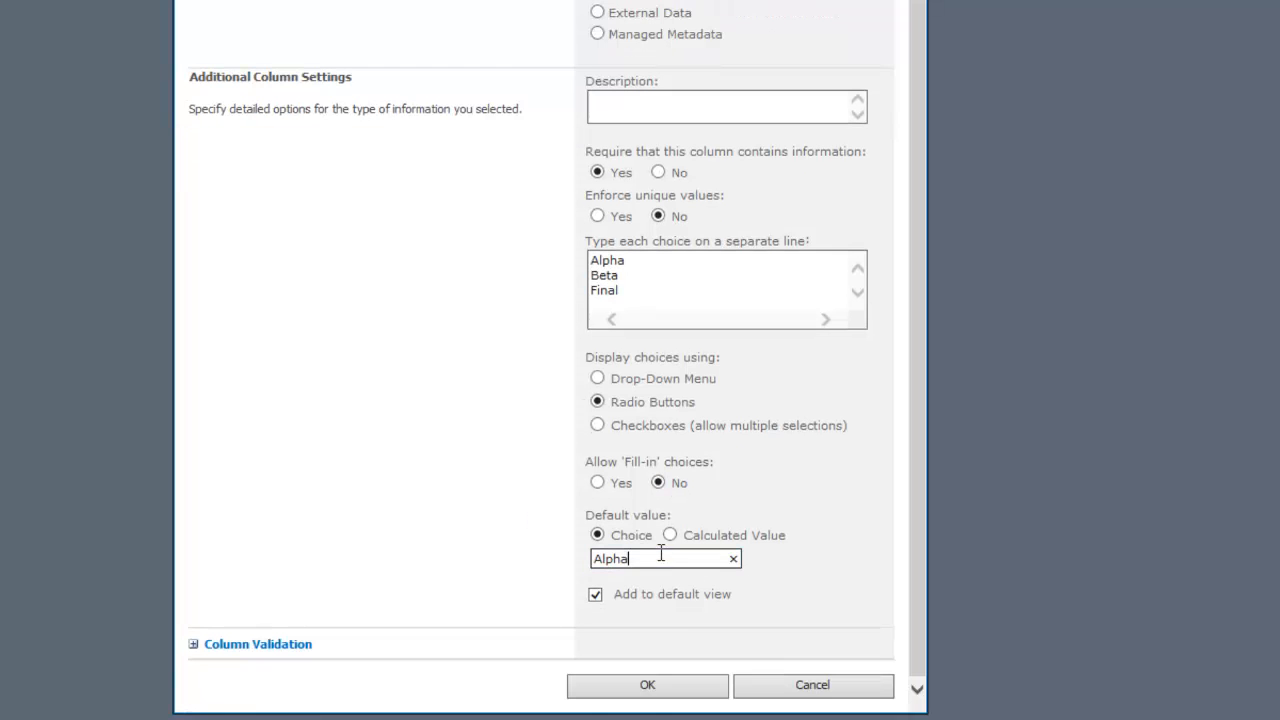
{"action": "left_click", "coordinate": [645, 712]}
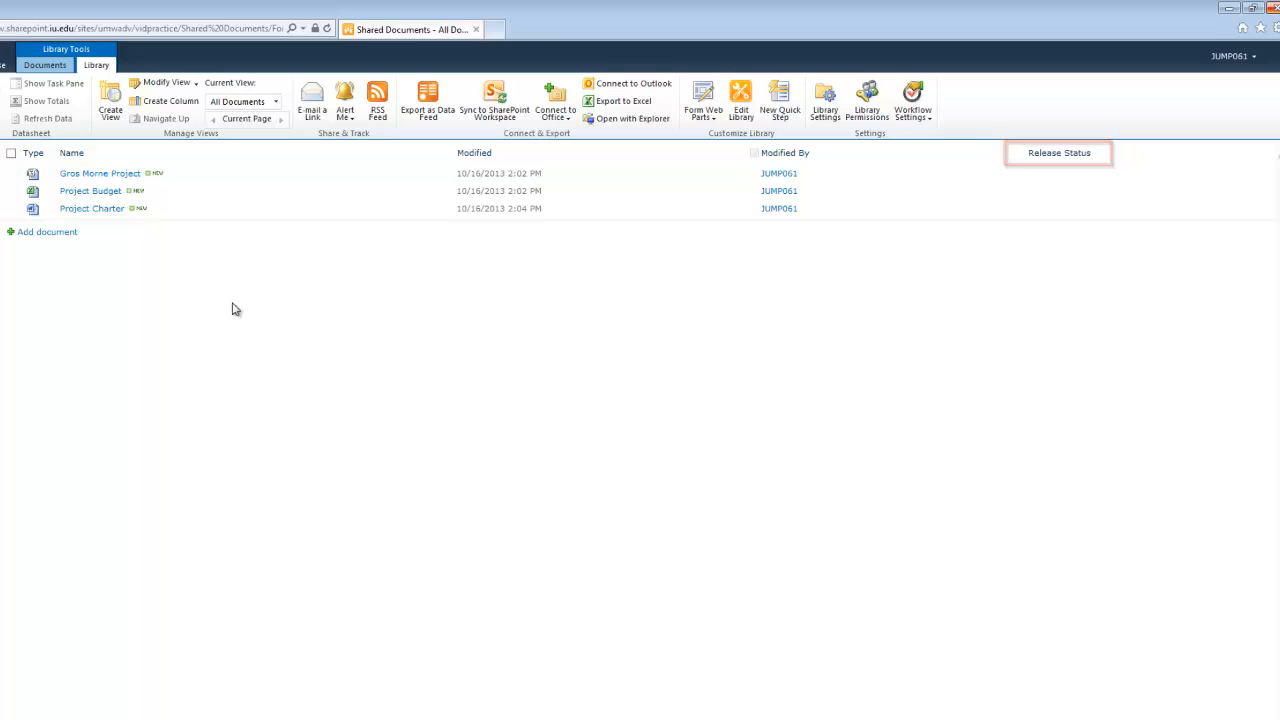
Upload the 2010-2011 Project Objectives presentation to Shared Documents from the Chapter 3 ResourceFiles folder inside SharePoint ADV on the desktop.
{"action": "left_click", "coordinate": [50, 231]}
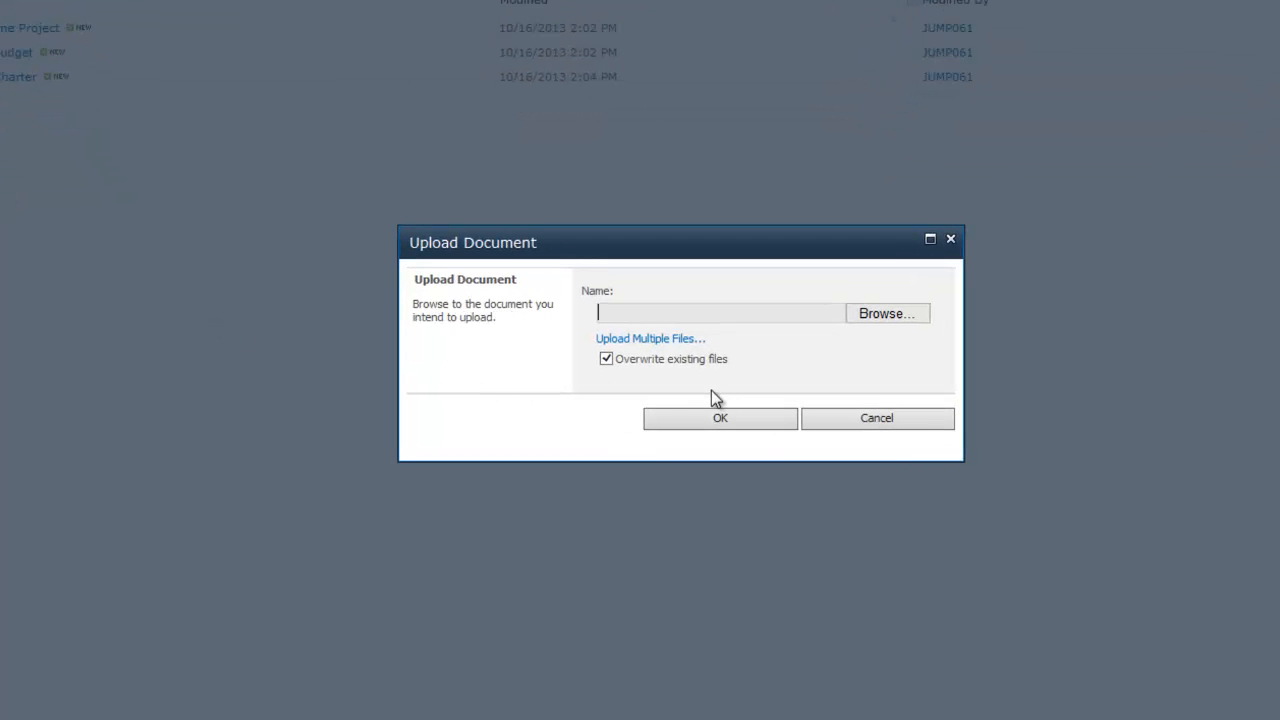
{"action": "left_click", "coordinate": [886, 316]}
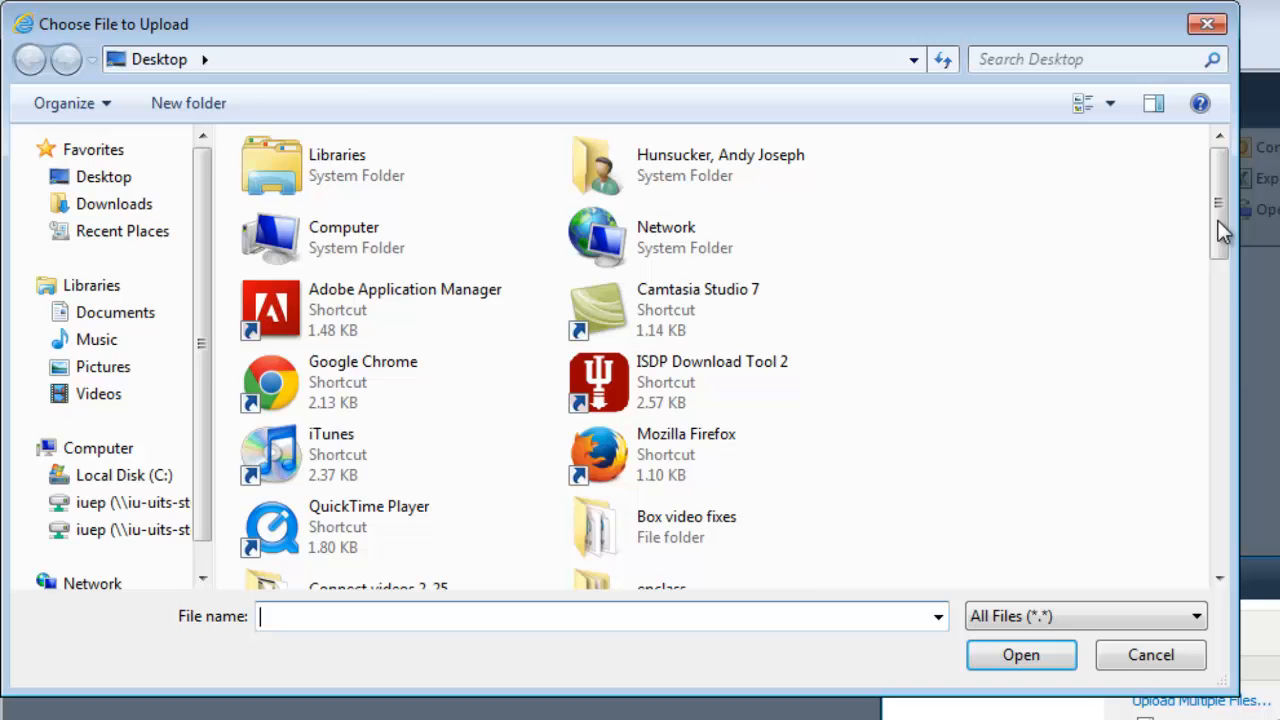
{"action": "left_click_drag", "start_coordinate": [1218, 220], "coordinate": [1218, 355]}
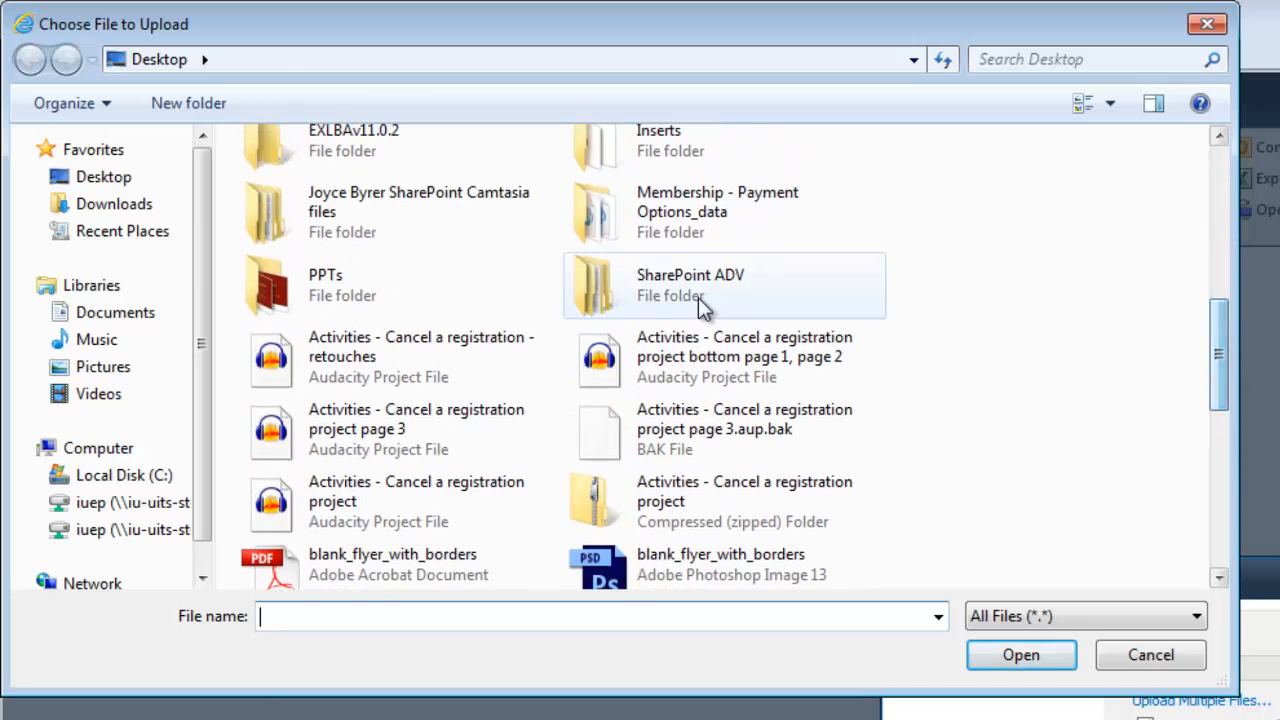
{"action": "double_click", "coordinate": [698, 299]}
{"action": "double_click", "coordinate": [409, 197]}
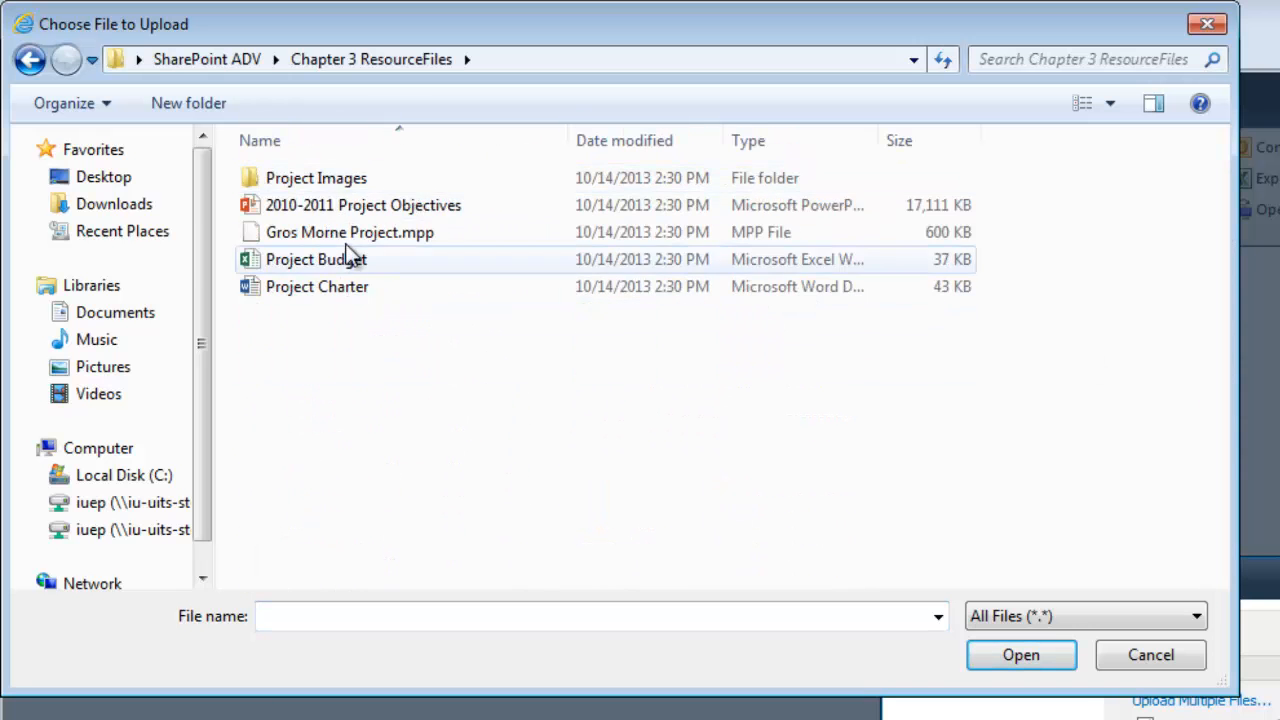
{"action": "left_click", "coordinate": [345, 207]}
{"action": "left_click", "coordinate": [1028, 662]}
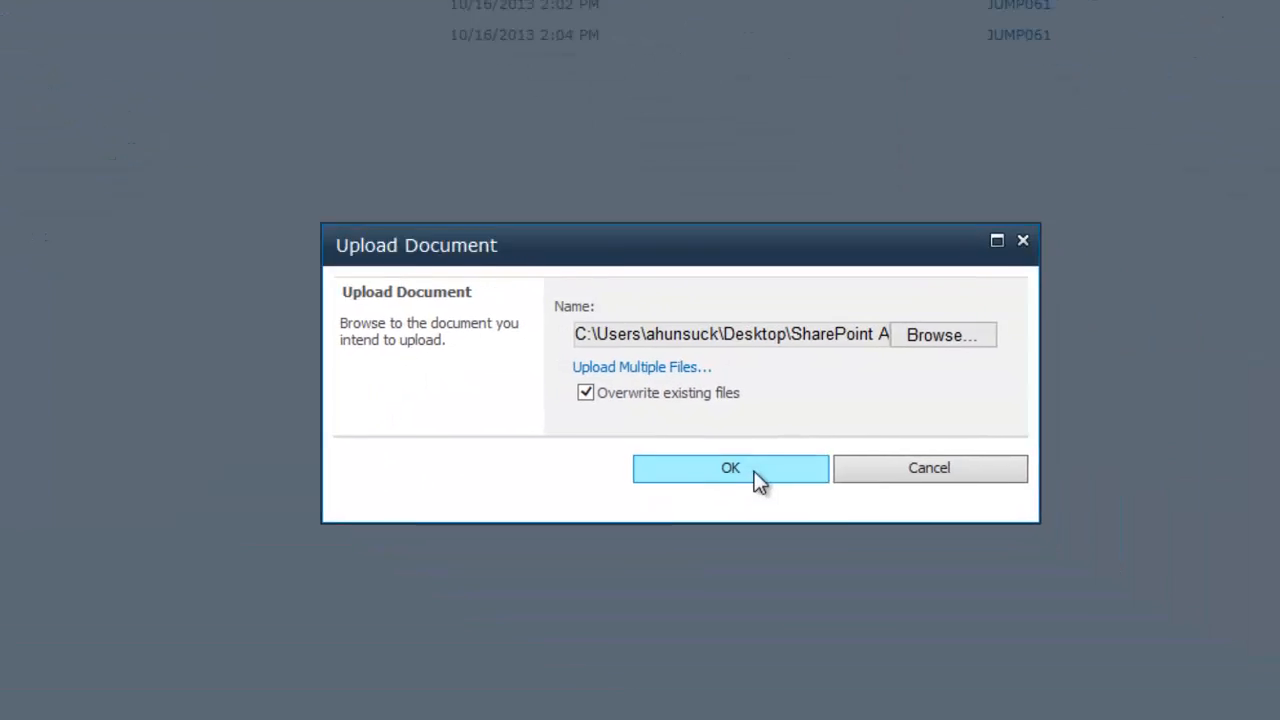
{"action": "left_click", "coordinate": [731, 469]}
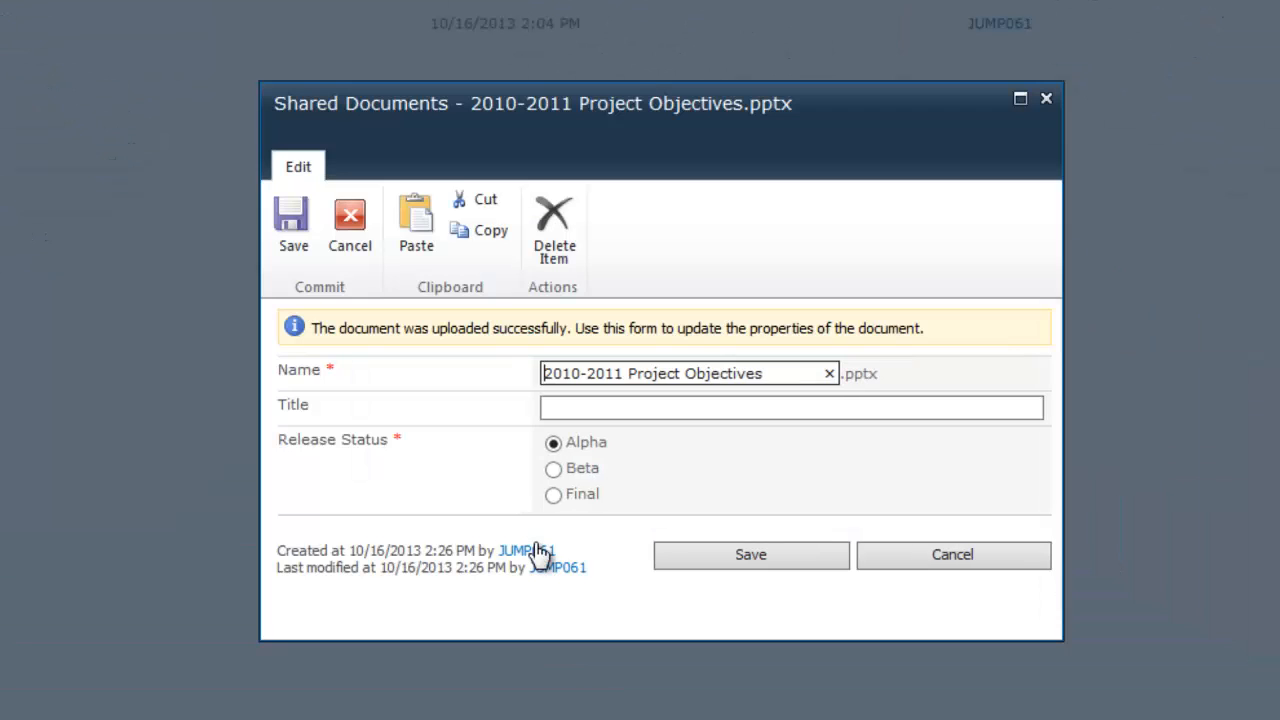
Set the uploaded presentation's release status to Beta, title it Project Objective Slide Deck, and save its properties.
{"action": "left_click", "coordinate": [556, 405]}
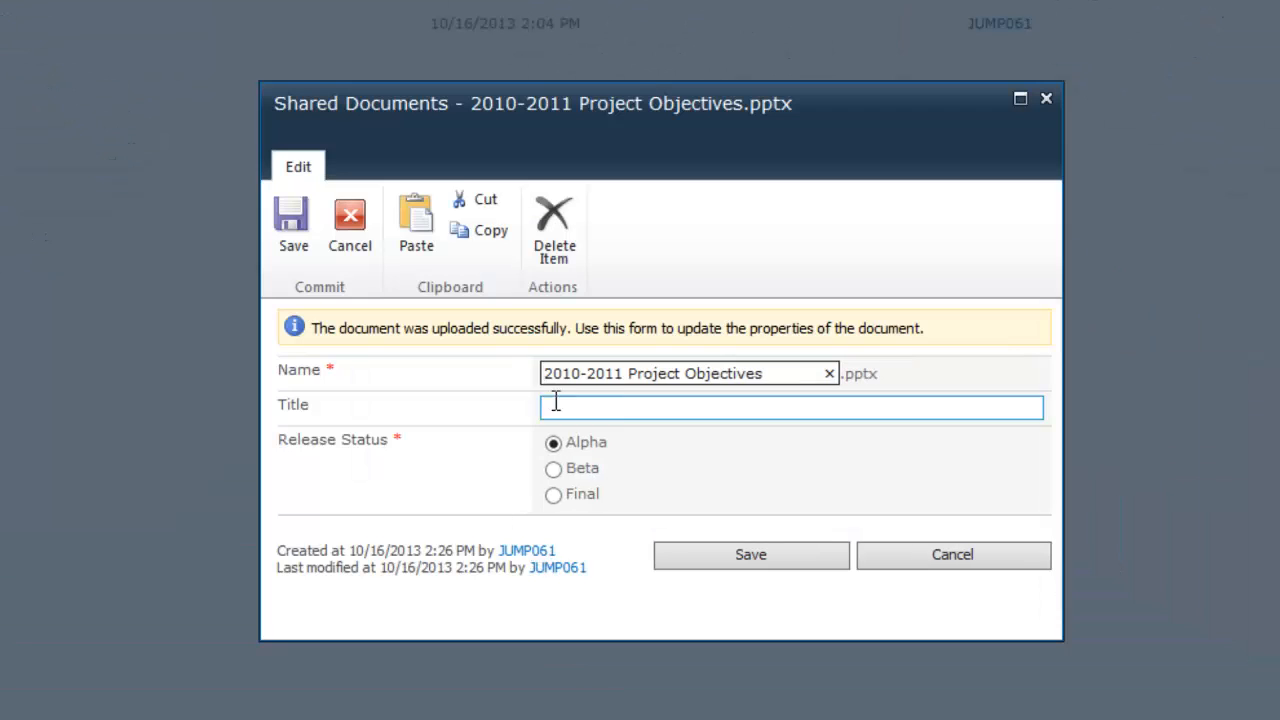
{"action": "left_click", "coordinate": [560, 470]}
{"action": "left_click", "coordinate": [607, 405]}
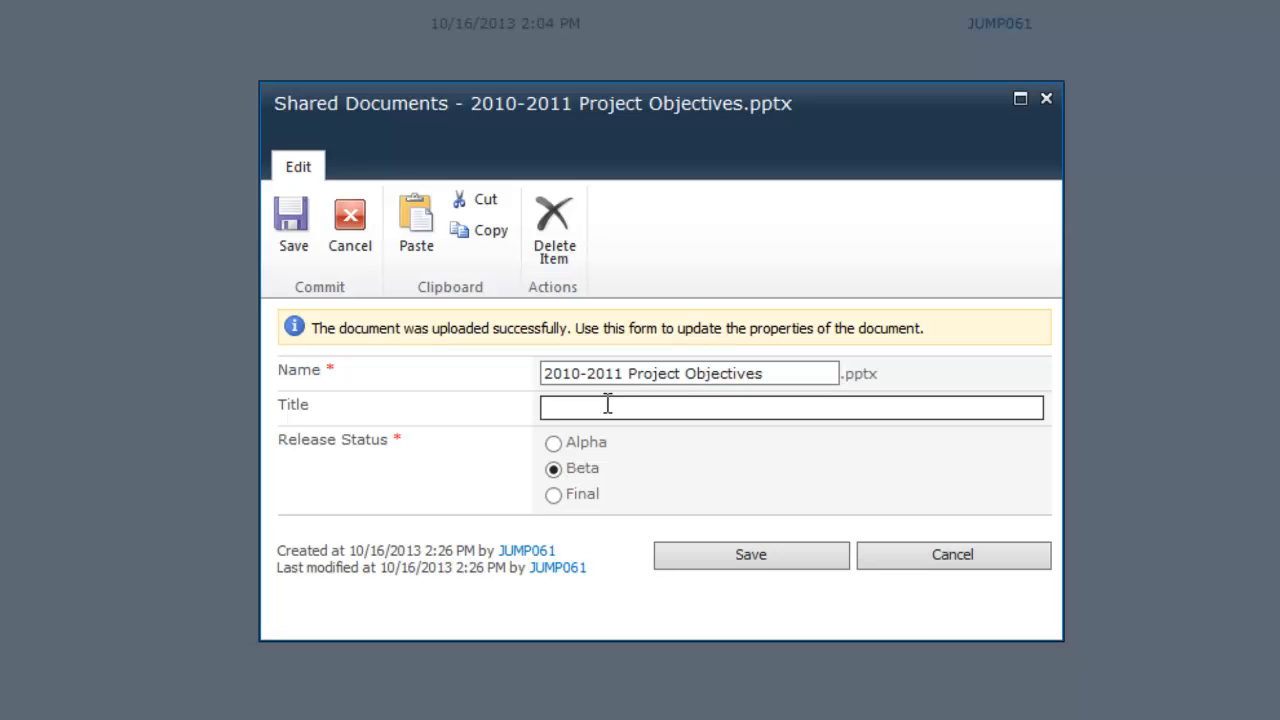
{"action": "type", "text": "Project Objective Slide S"}
{"action": "key", "text": "BackSpace"}
{"action": "type", "text": "Deck"}
{"action": "left_click", "coordinate": [724, 560]}
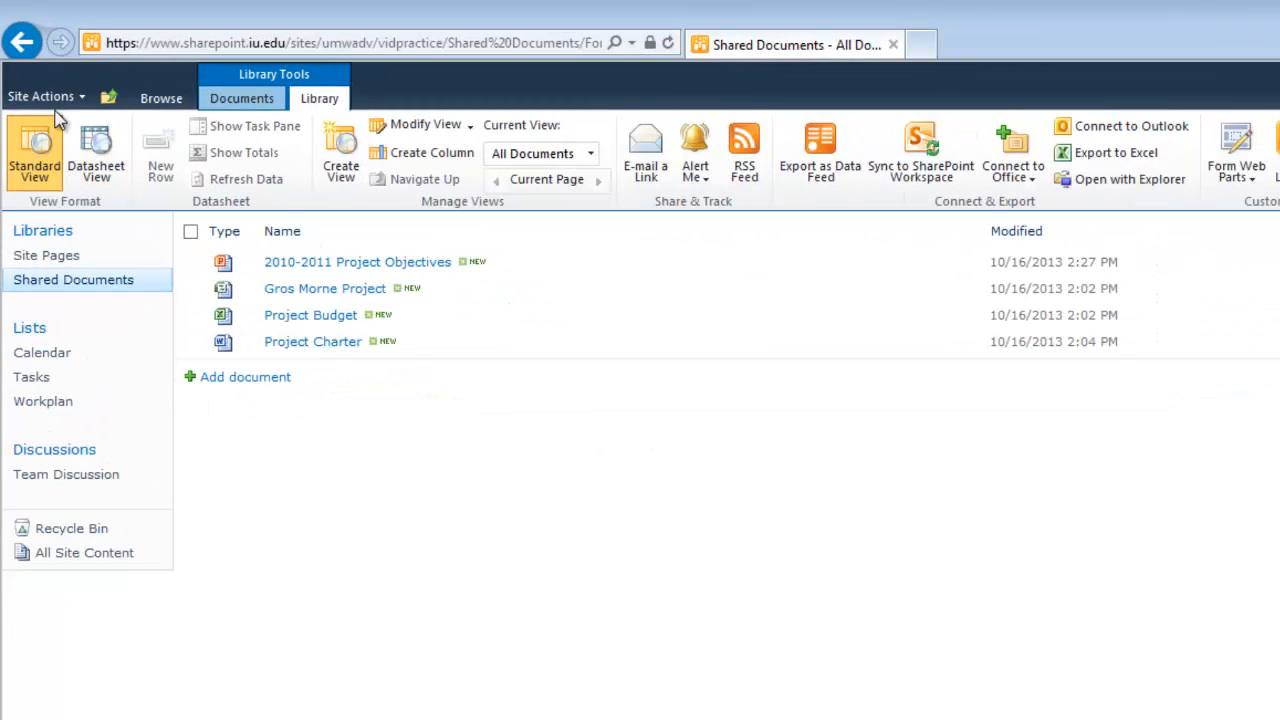
Open the Site Columns gallery in the site settings.
{"action": "left_click", "coordinate": [53, 97]}
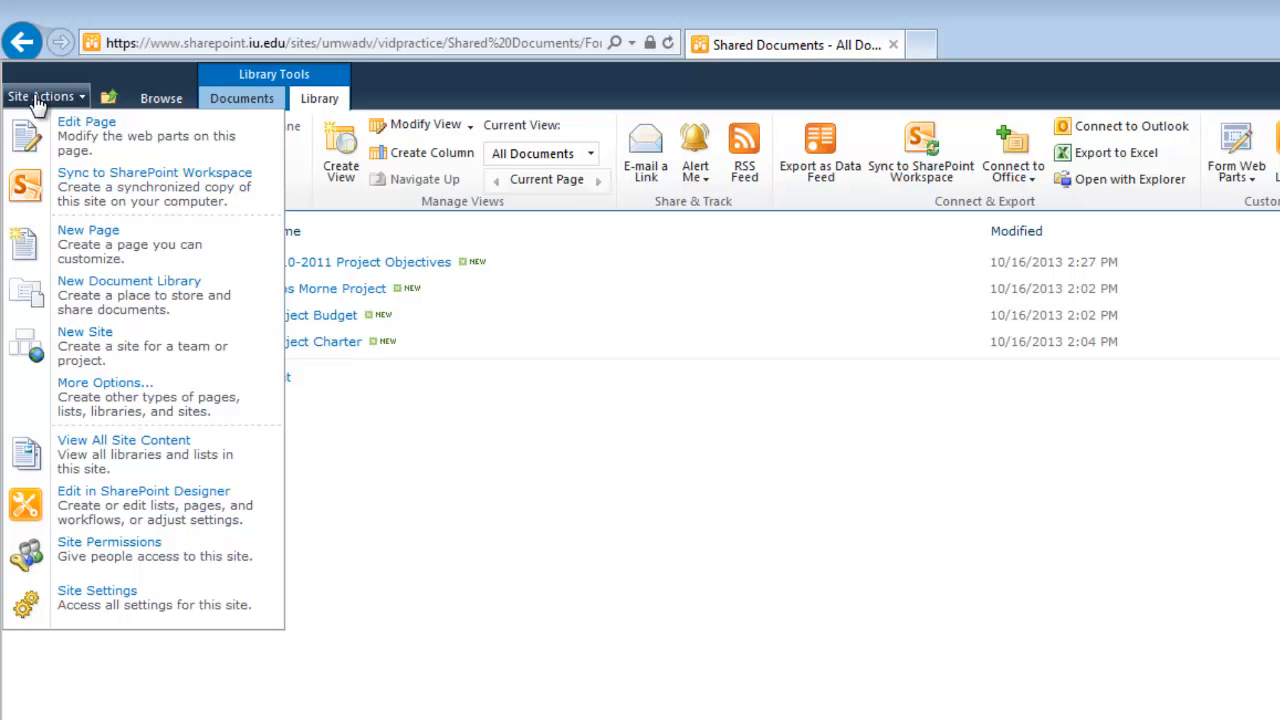
{"action": "left_click", "coordinate": [113, 612]}
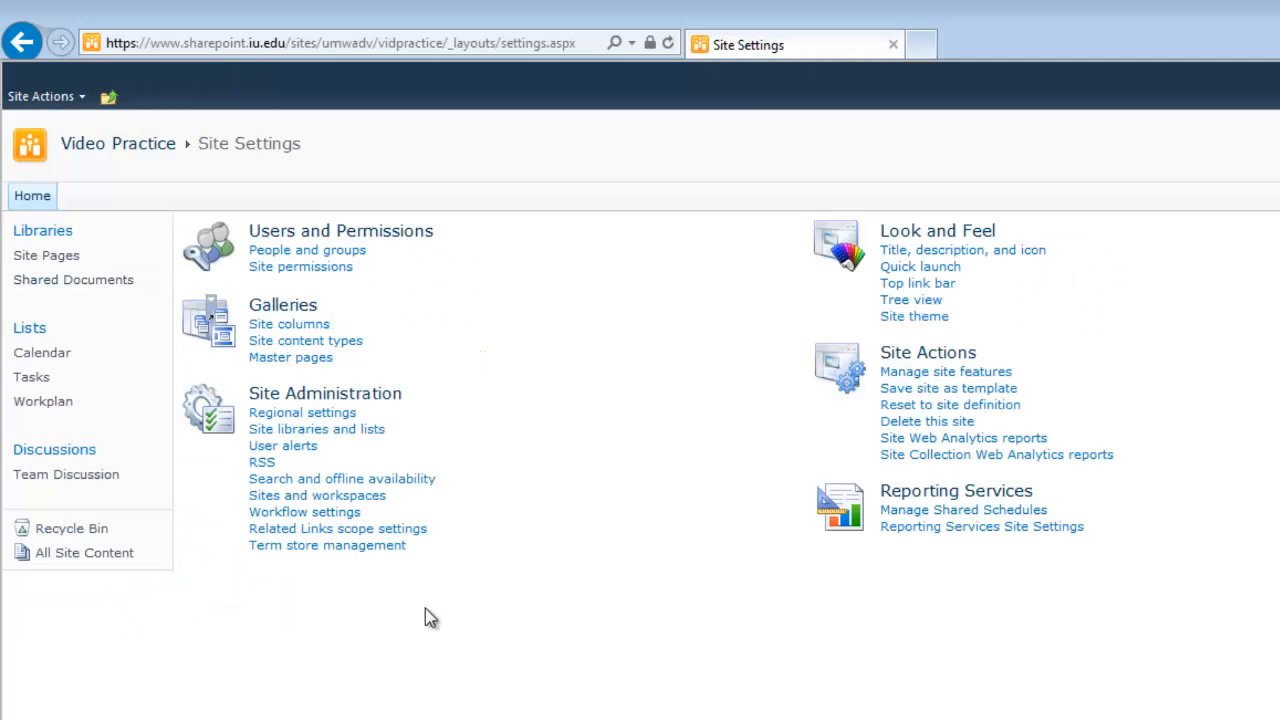
{"action": "left_click", "coordinate": [285, 326]}
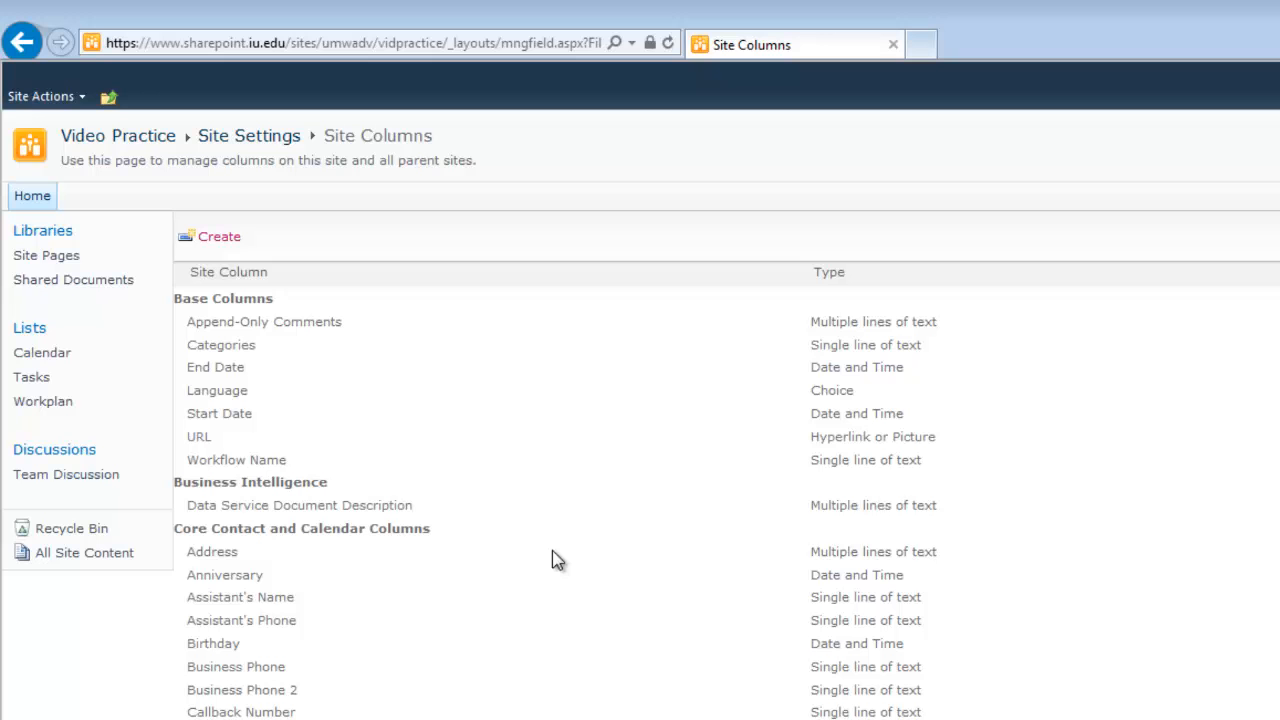
Start a new site column named Corporate Regions with the Choice (menu to choose from) information type.
{"action": "scroll", "coordinate": [552, 550], "scroll_direction": "down", "scroll_amount": 20}
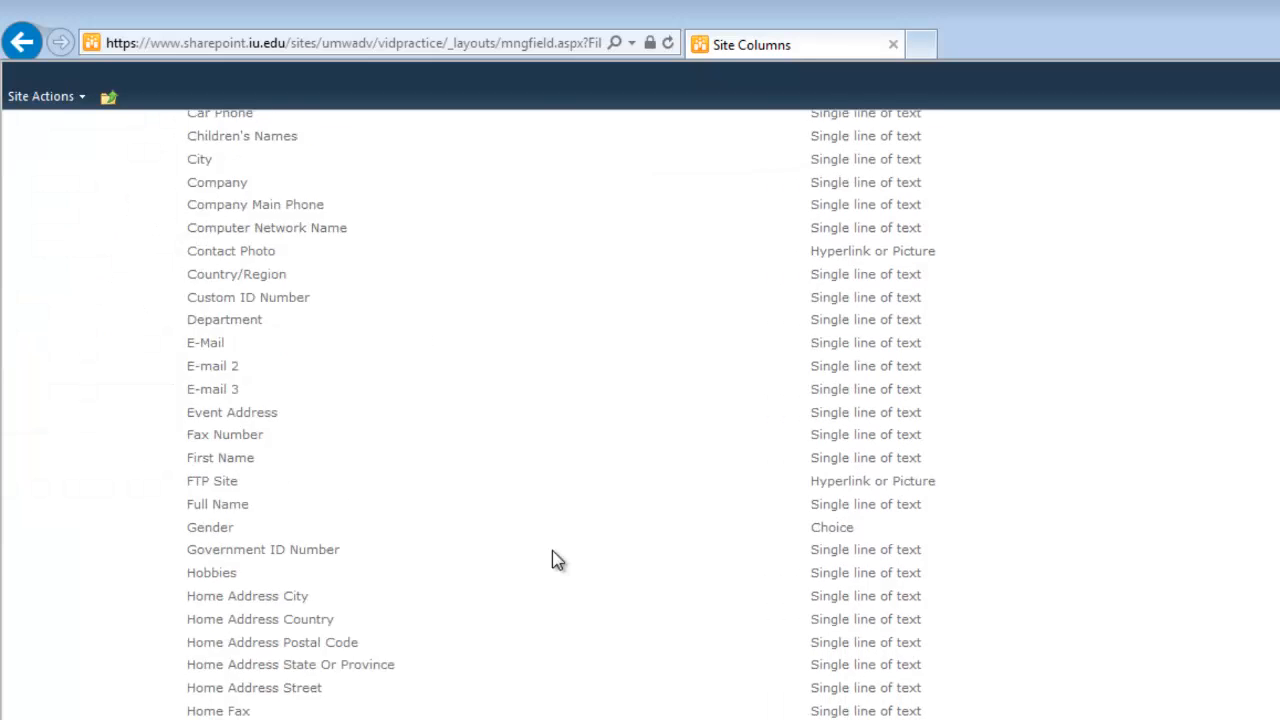
{"action": "scroll", "coordinate": [552, 550], "scroll_direction": "down", "scroll_amount": 15}
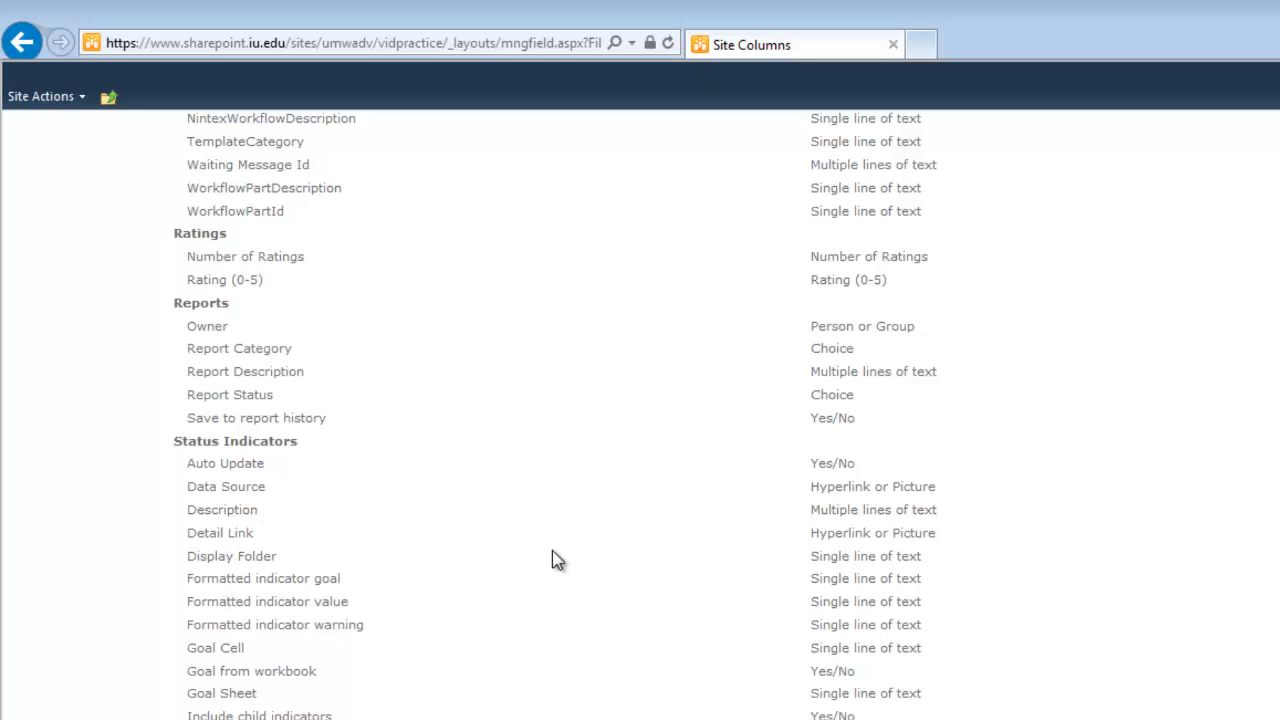
{"action": "scroll", "coordinate": [552, 550], "scroll_direction": "up", "scroll_amount": 8}
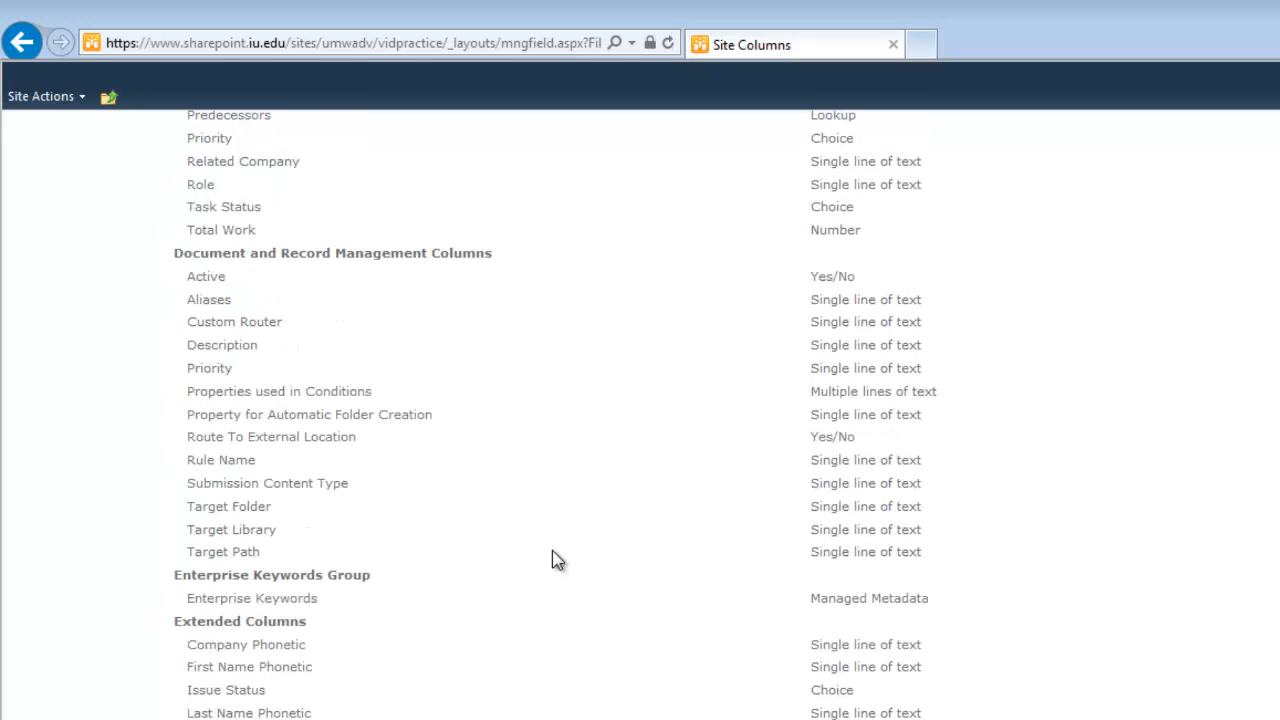
{"action": "scroll", "coordinate": [557, 560], "scroll_direction": "up", "scroll_amount": 20}
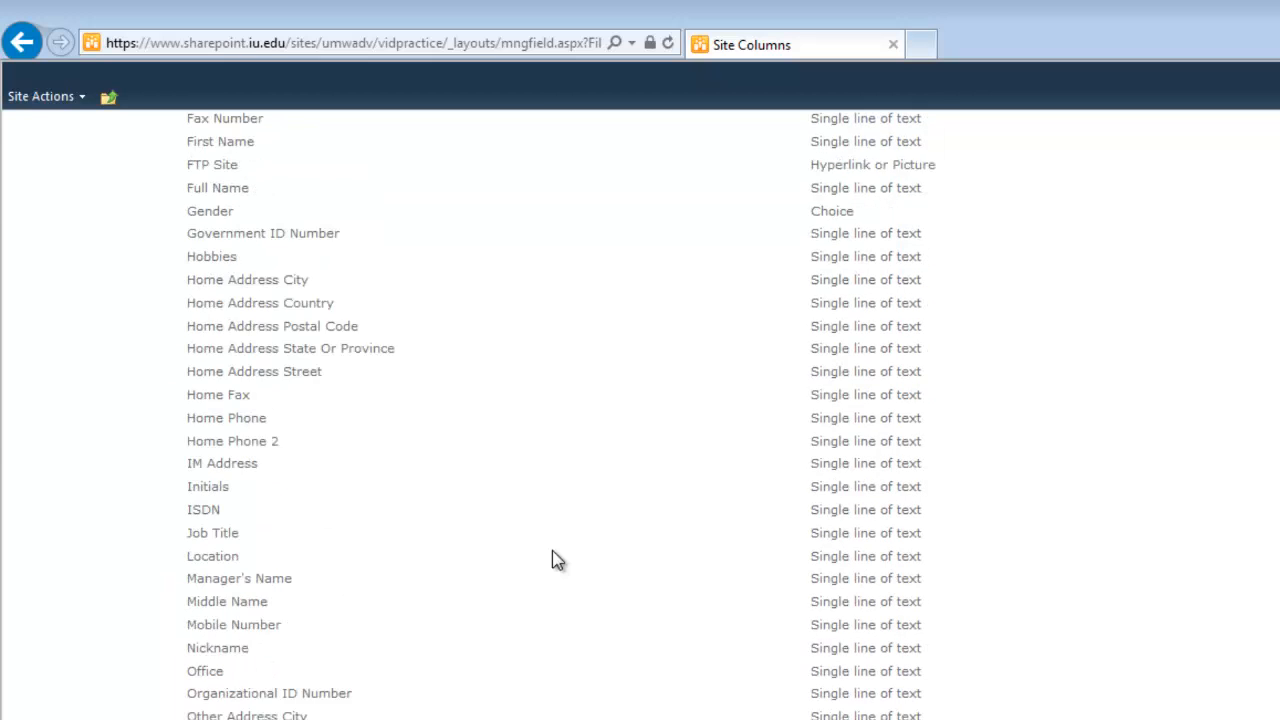
{"action": "scroll", "coordinate": [557, 560], "scroll_direction": "up", "scroll_amount": 10}
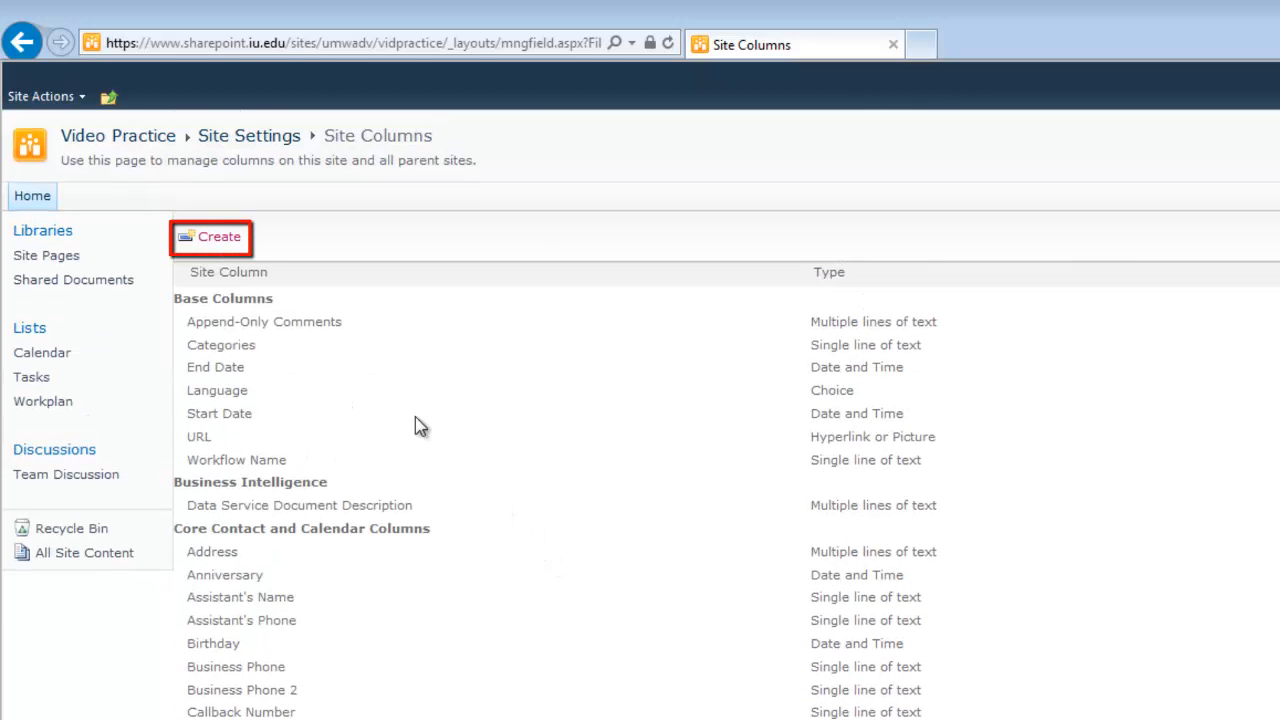
{"action": "left_click", "coordinate": [210, 245]}
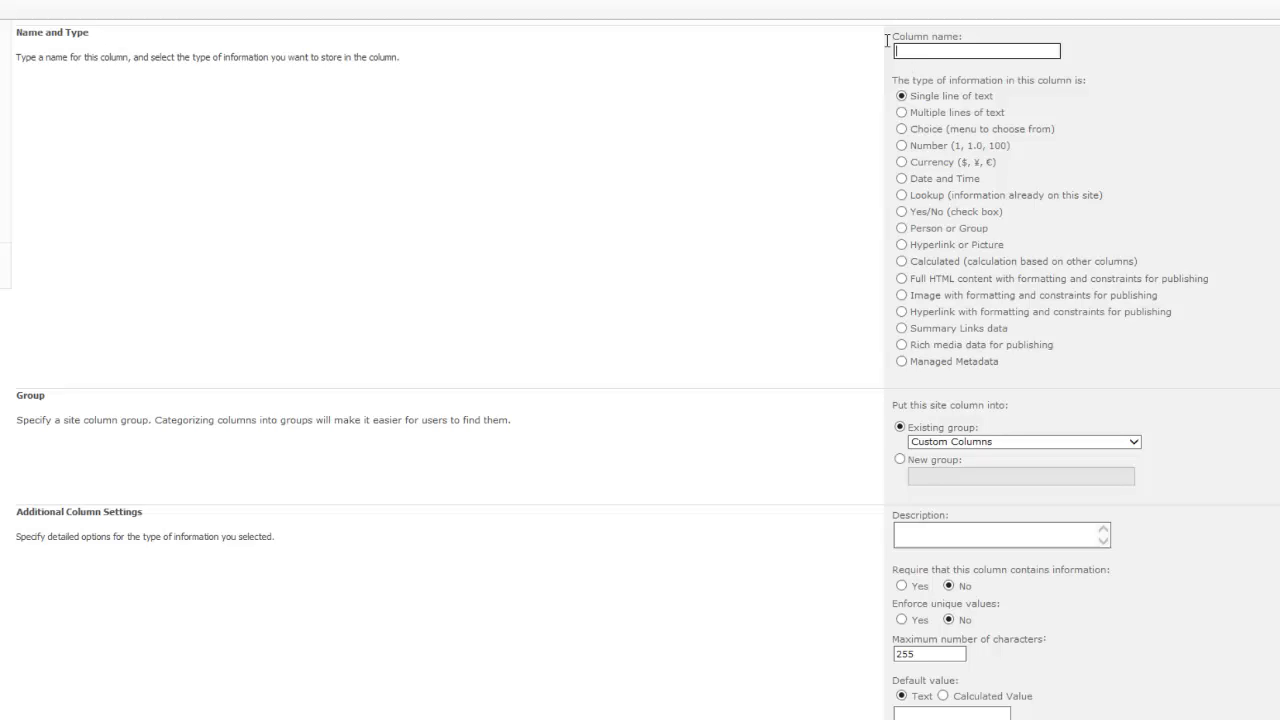
{"action": "type", "text": "Corporate Regions"}
{"action": "left_click", "coordinate": [926, 129]}
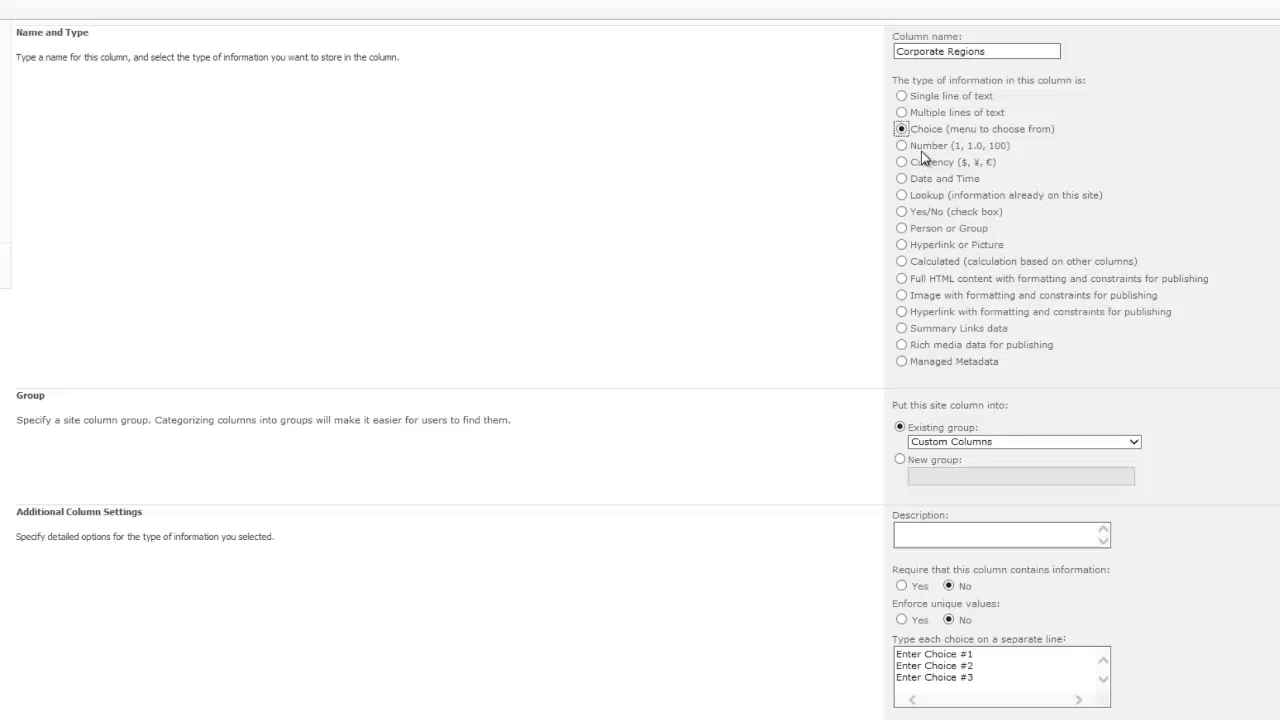
Put the Corporate Regions site column into a new group named Corporate Columns.
{"action": "left_click", "coordinate": [890, 463]}
{"action": "left_click", "coordinate": [897, 461]}
{"action": "left_click", "coordinate": [937, 479]}
{"action": "type", "text": "Corporate Columns"}
{"action": "left_click", "coordinate": [817, 476]}
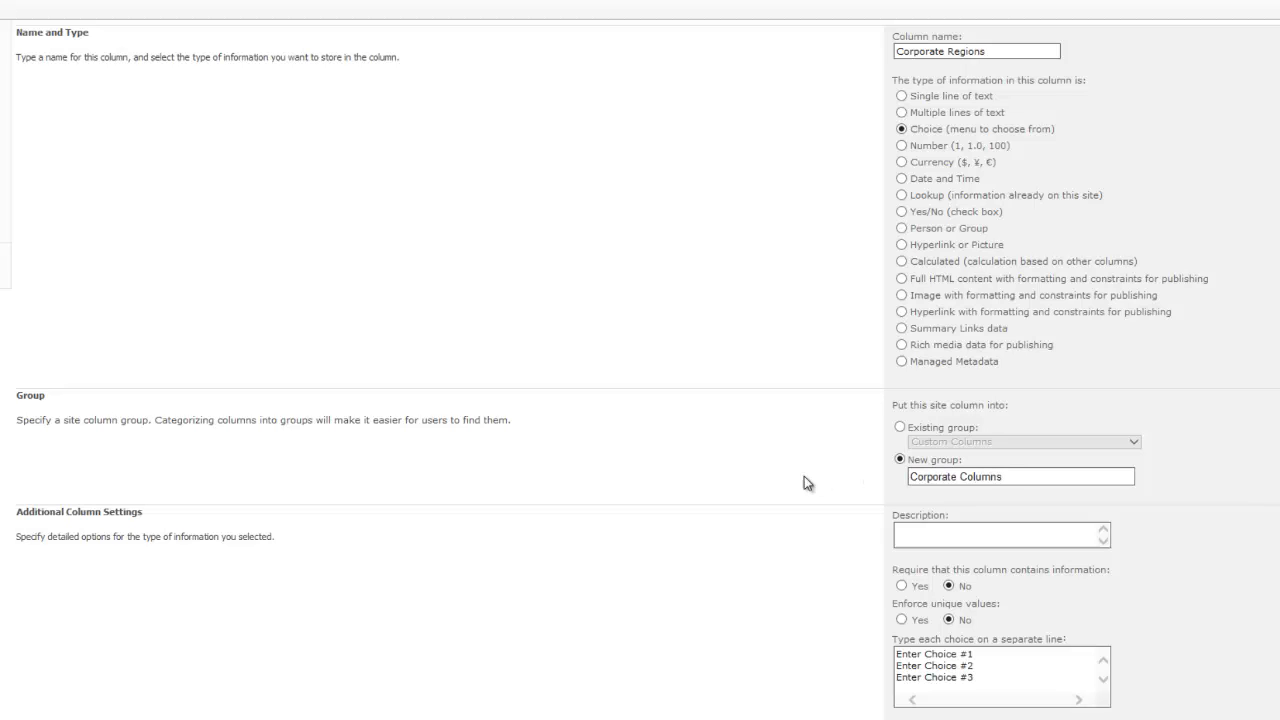
Replace the placeholder choices of the Corporate Regions column with Canada, US, Europe, Asia and Africa, each on its own line.
{"action": "scroll", "coordinate": [804, 480], "scroll_direction": "down", "scroll_amount": 3}
{"action": "left_click_drag", "start_coordinate": [988, 372], "coordinate": [861, 341]}
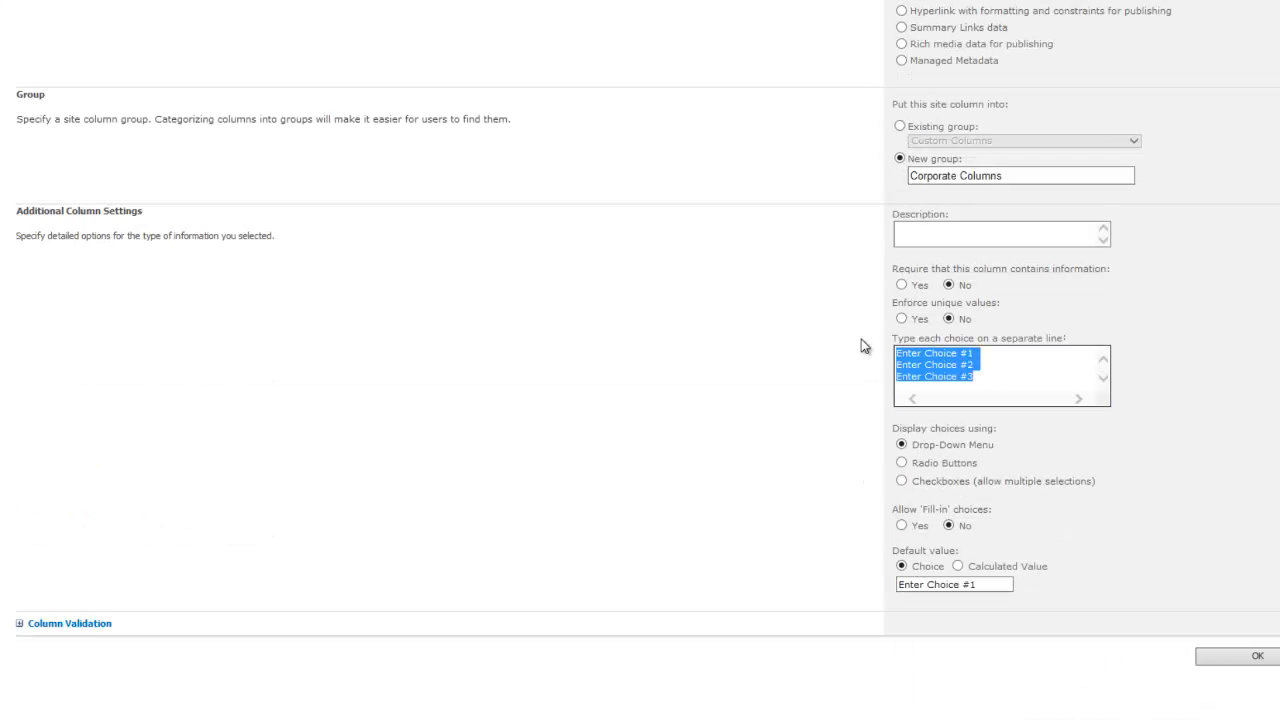
{"action": "type", "text": "Canada"}
{"action": "key", "text": "Return"}
{"action": "type", "text": "US"}
{"action": "key", "text": "Return"}
{"action": "type", "text": "Europe"}
{"action": "key", "text": "Return"}
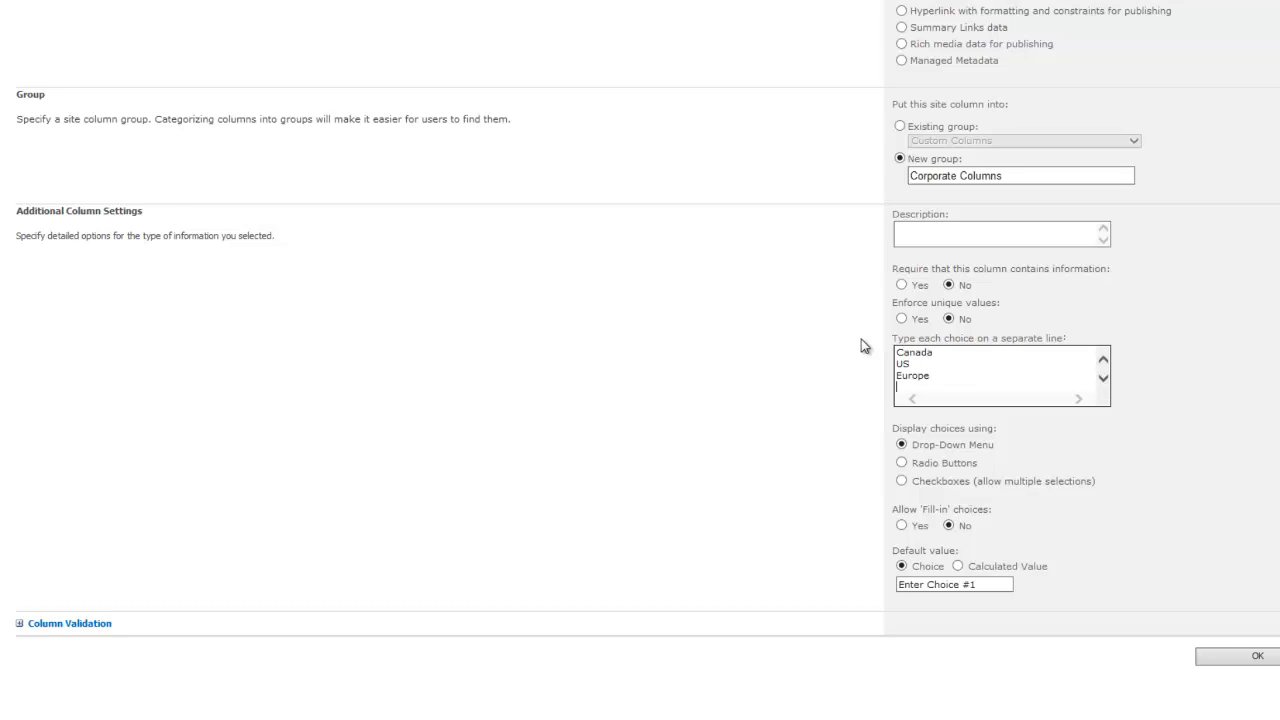
{"action": "type", "text": "Asia"}
{"action": "key", "text": "Return"}
{"action": "type", "text": "Africa"}
Make Corporate Regions a required column with an empty default value and create it.
{"action": "left_click", "coordinate": [914, 287]}
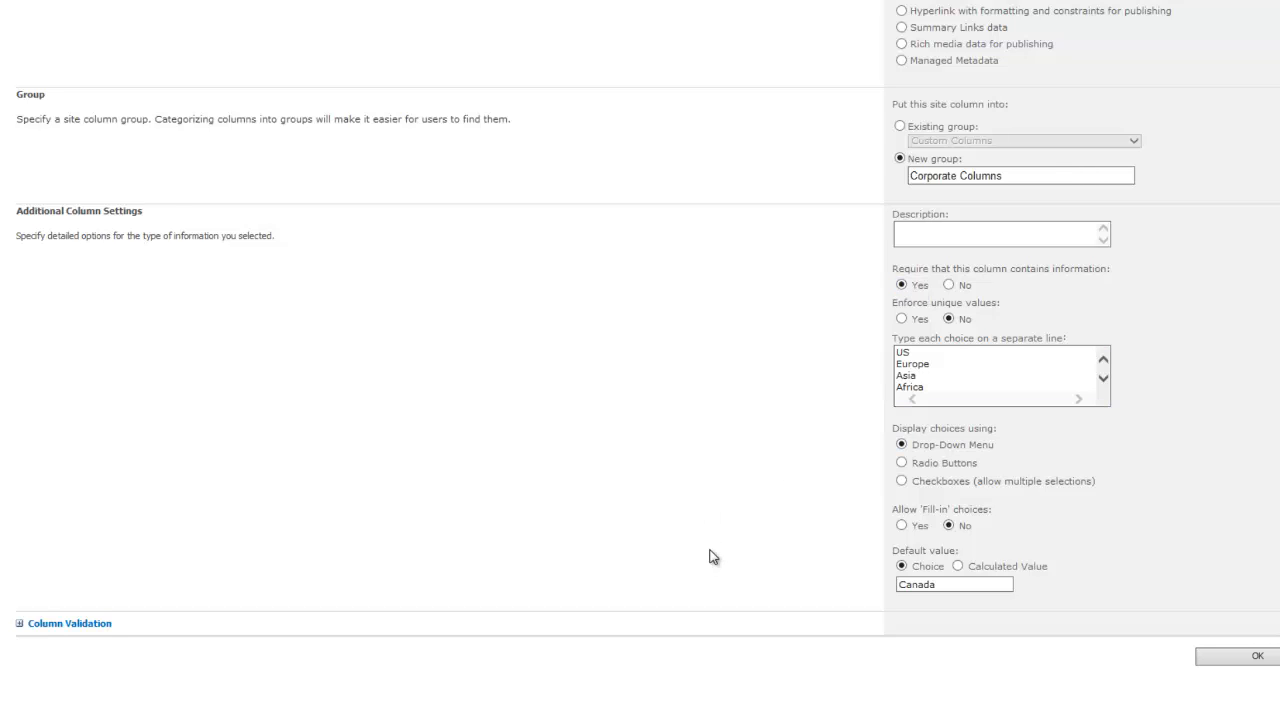
{"action": "left_click", "coordinate": [952, 585]}
{"action": "left_click_drag", "start_coordinate": [970, 585], "coordinate": [754, 586]}
{"action": "key", "text": "BackSpace"}
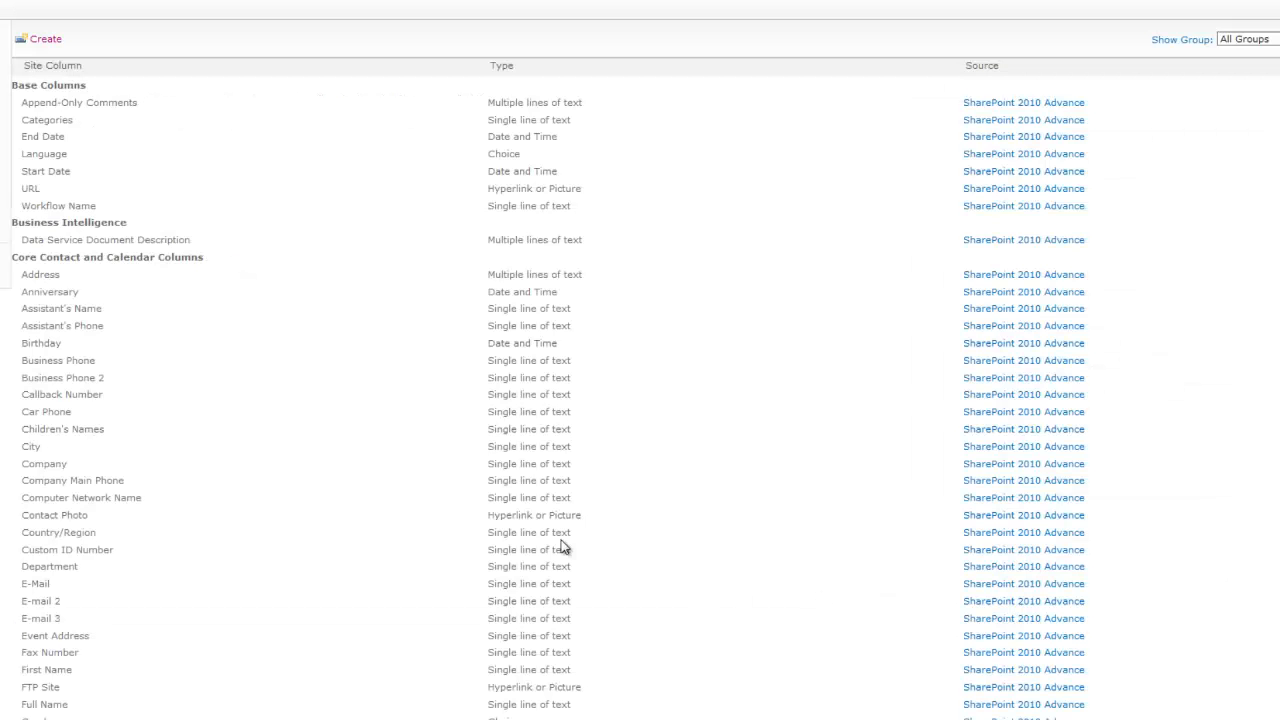
Look through the Site Columns gallery for the Corporate Columns group and its Corporate Regions column.
{"action": "scroll", "coordinate": [365, 441], "scroll_direction": "down", "scroll_amount": 2}
{"action": "scroll", "coordinate": [365, 441], "scroll_direction": "down", "scroll_amount": 11}
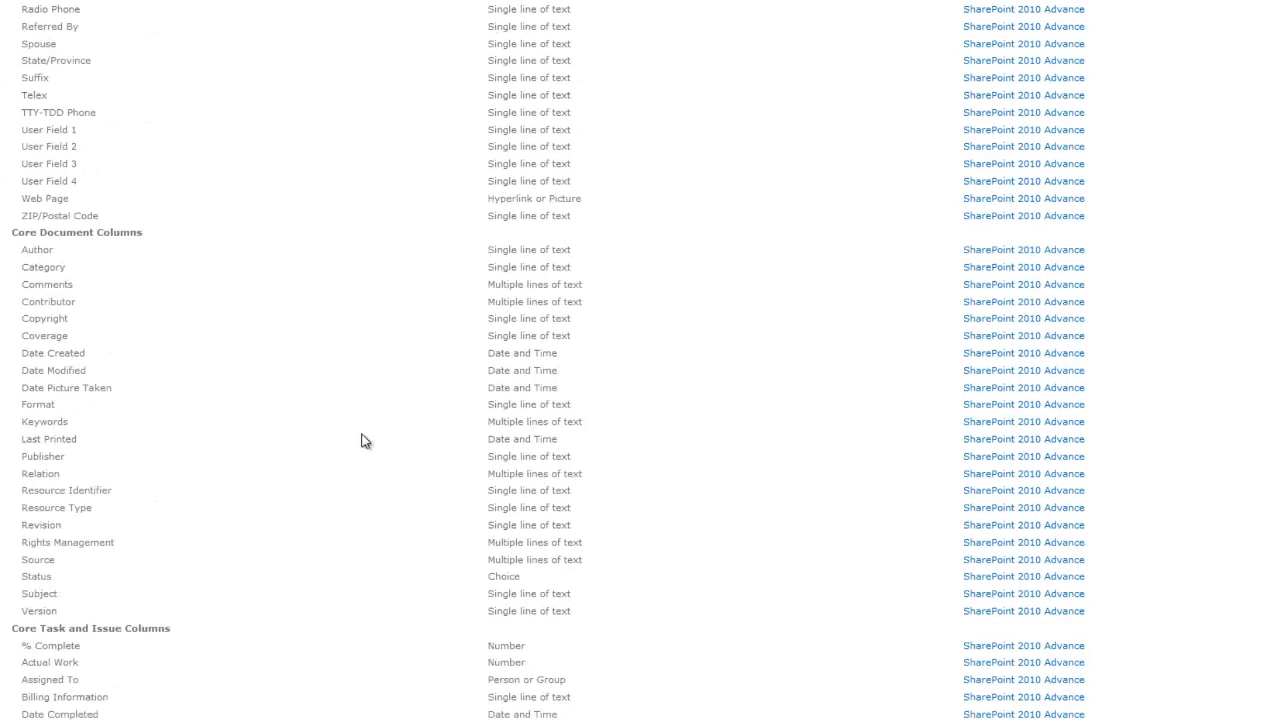
{"action": "scroll", "coordinate": [365, 441], "scroll_direction": "down", "scroll_amount": 2}
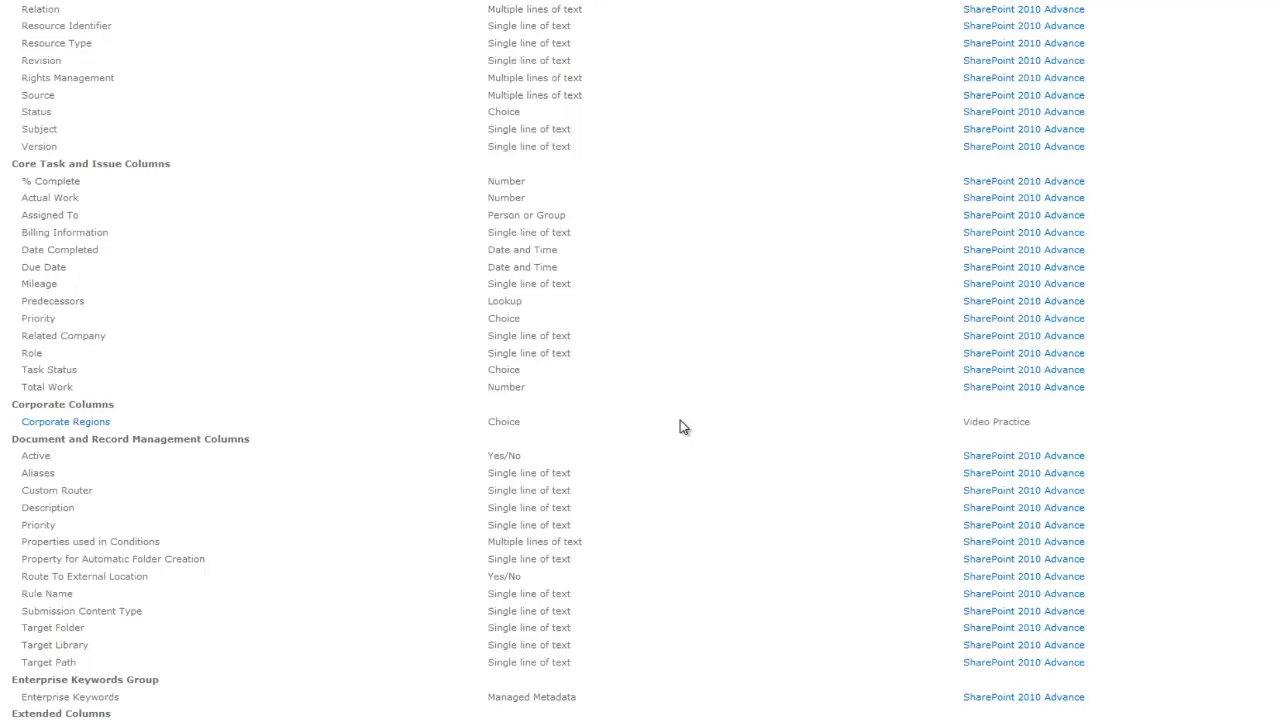
{"action": "scroll", "coordinate": [667, 410], "scroll_direction": "up", "scroll_amount": 15}
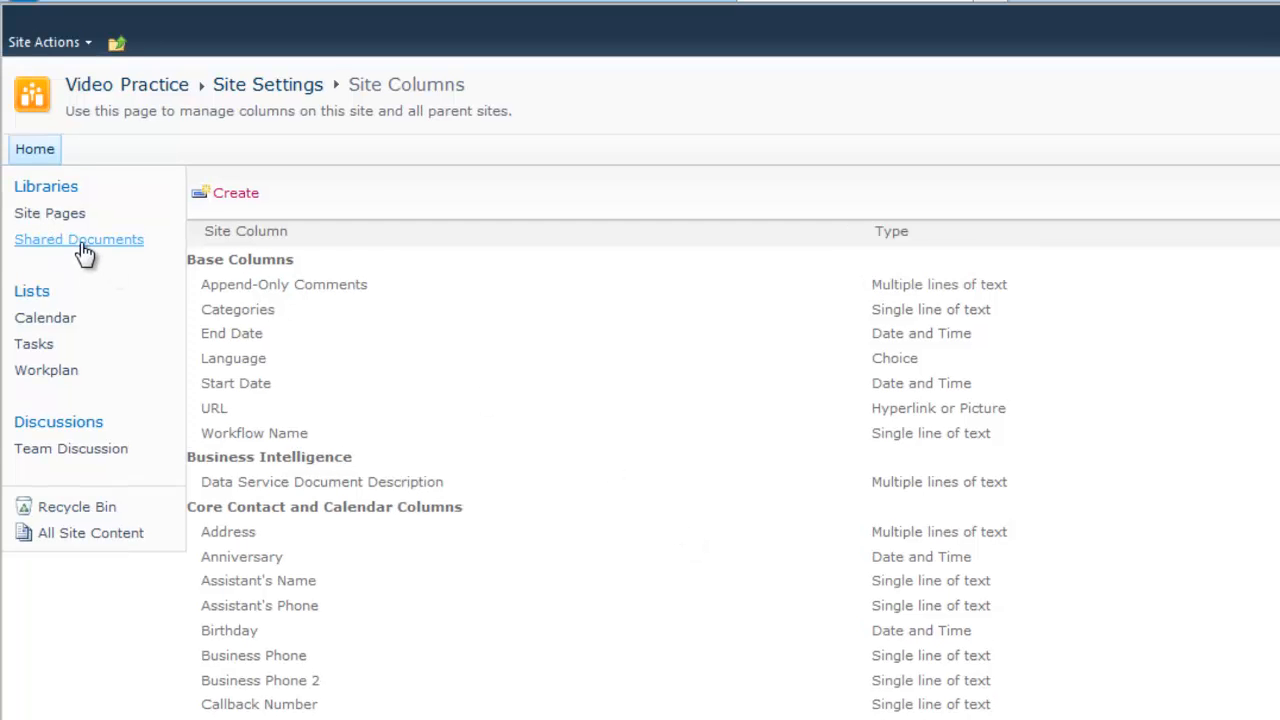
Open the library settings of the Shared Documents library.
{"action": "left_click", "coordinate": [84, 253]}
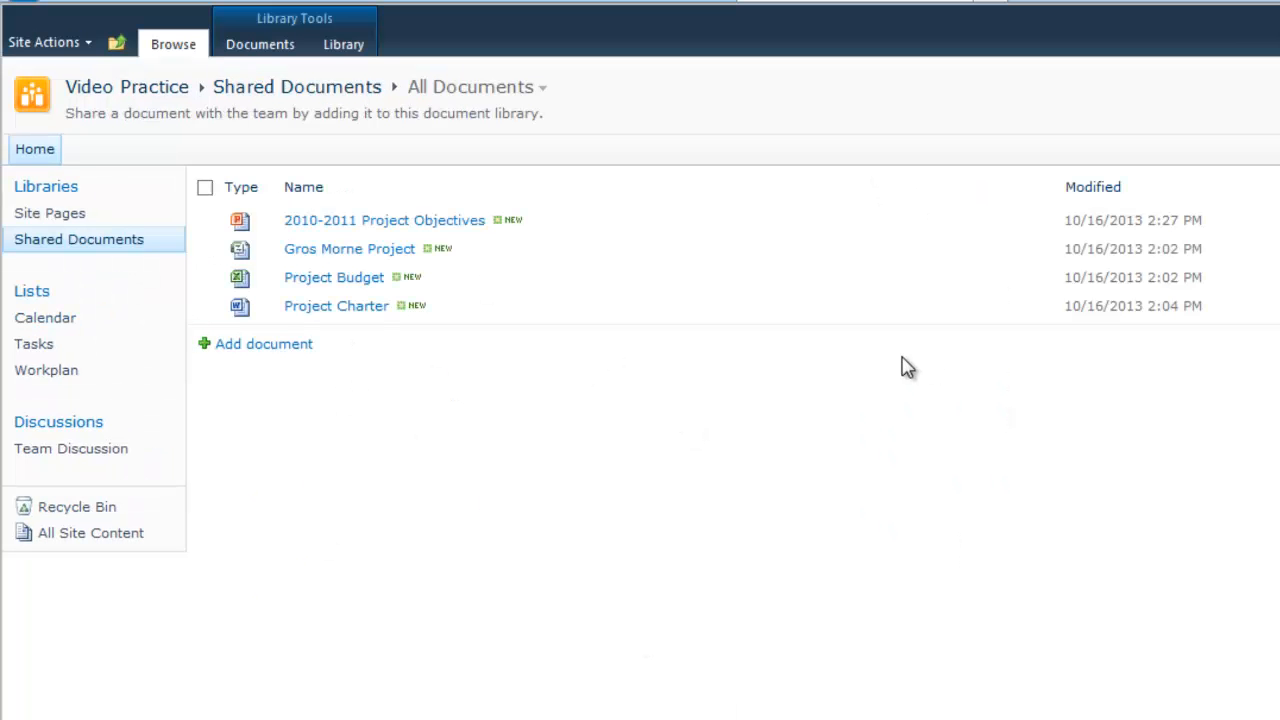
{"action": "left_click", "coordinate": [330, 48]}
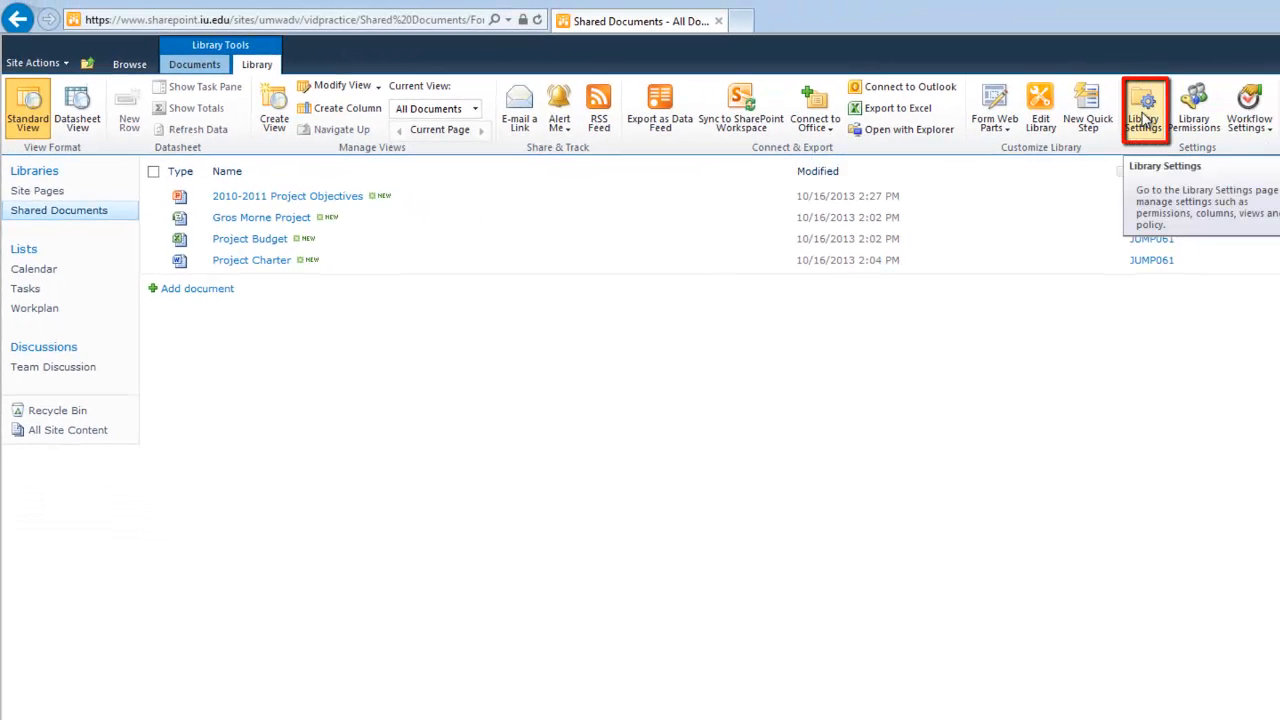
{"action": "left_click", "coordinate": [1145, 118]}
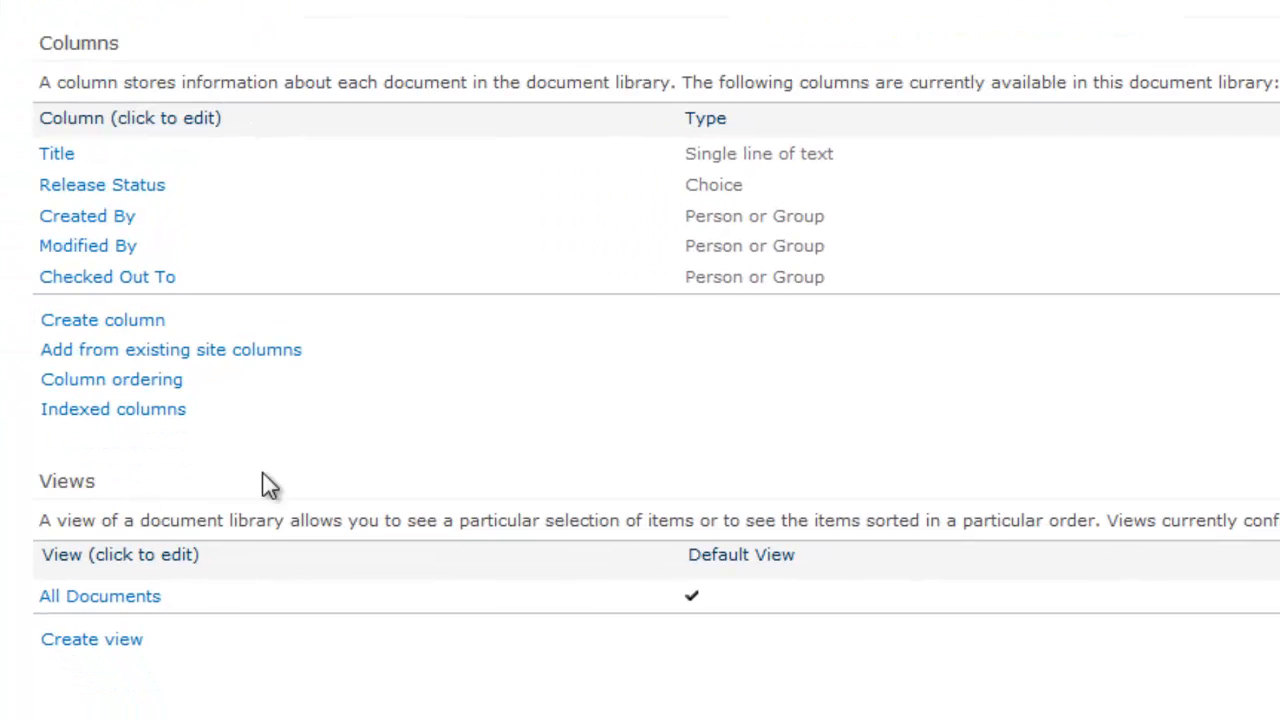
Add the existing Corporate Regions site column from the Corporate Columns group to the Shared Documents library.
{"action": "left_click", "coordinate": [117, 366]}
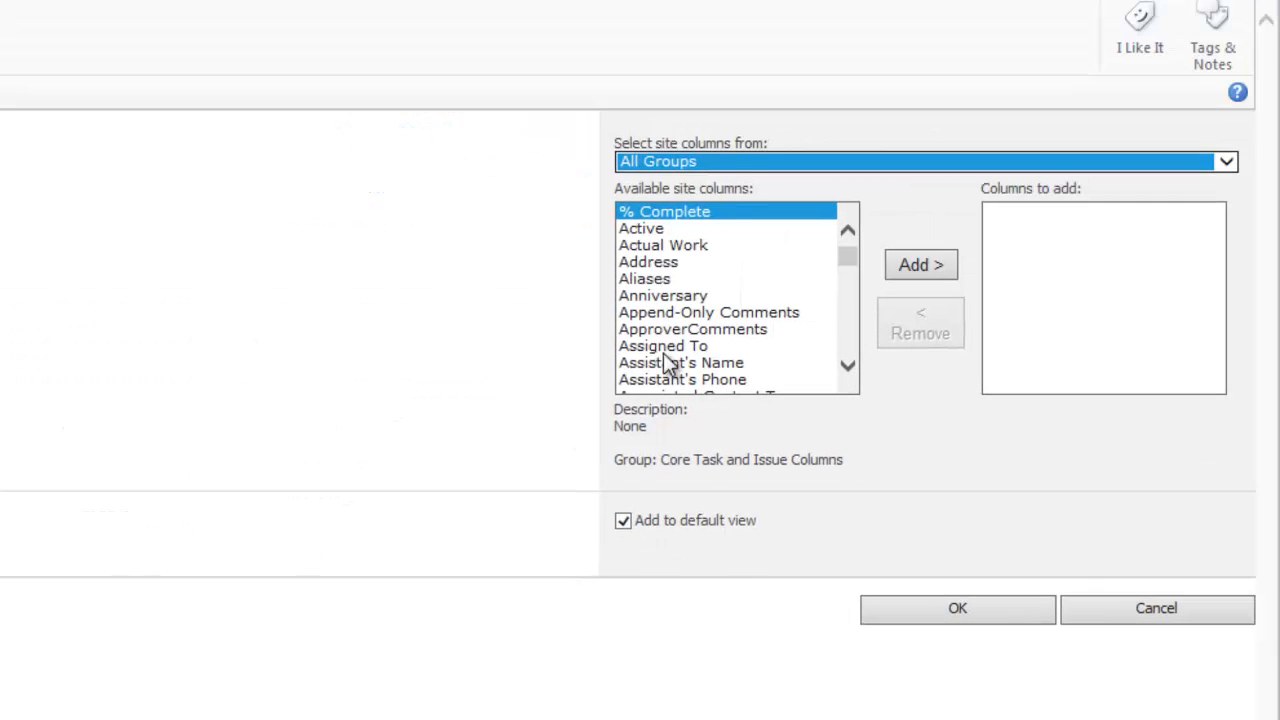
{"action": "left_click", "coordinate": [725, 165]}
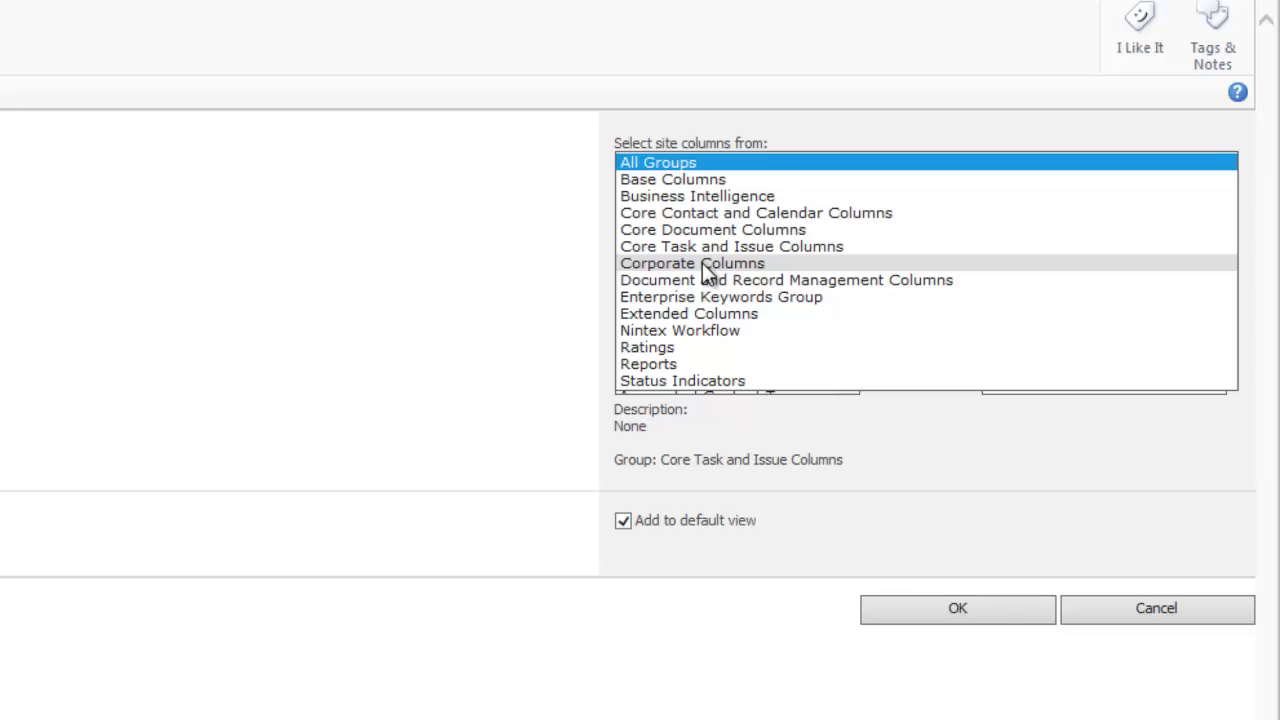
{"action": "left_click", "coordinate": [702, 262]}
{"action": "left_click", "coordinate": [745, 213]}
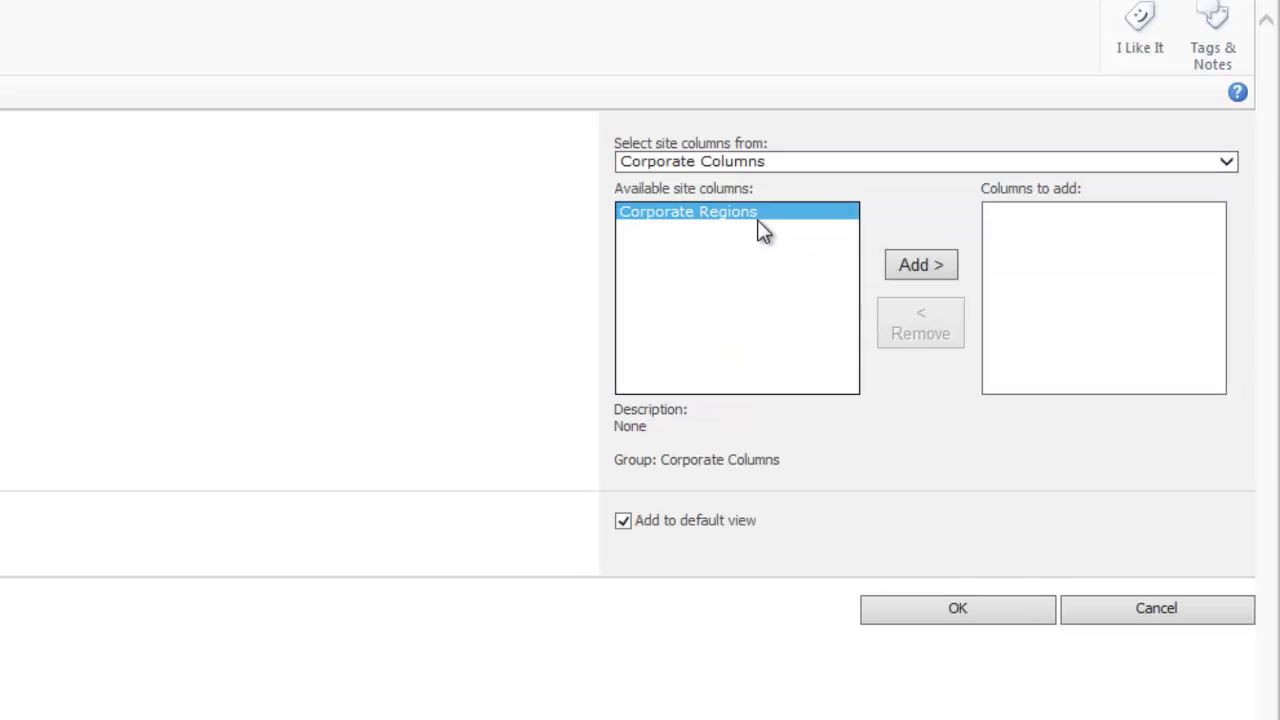
{"action": "left_click", "coordinate": [897, 264]}
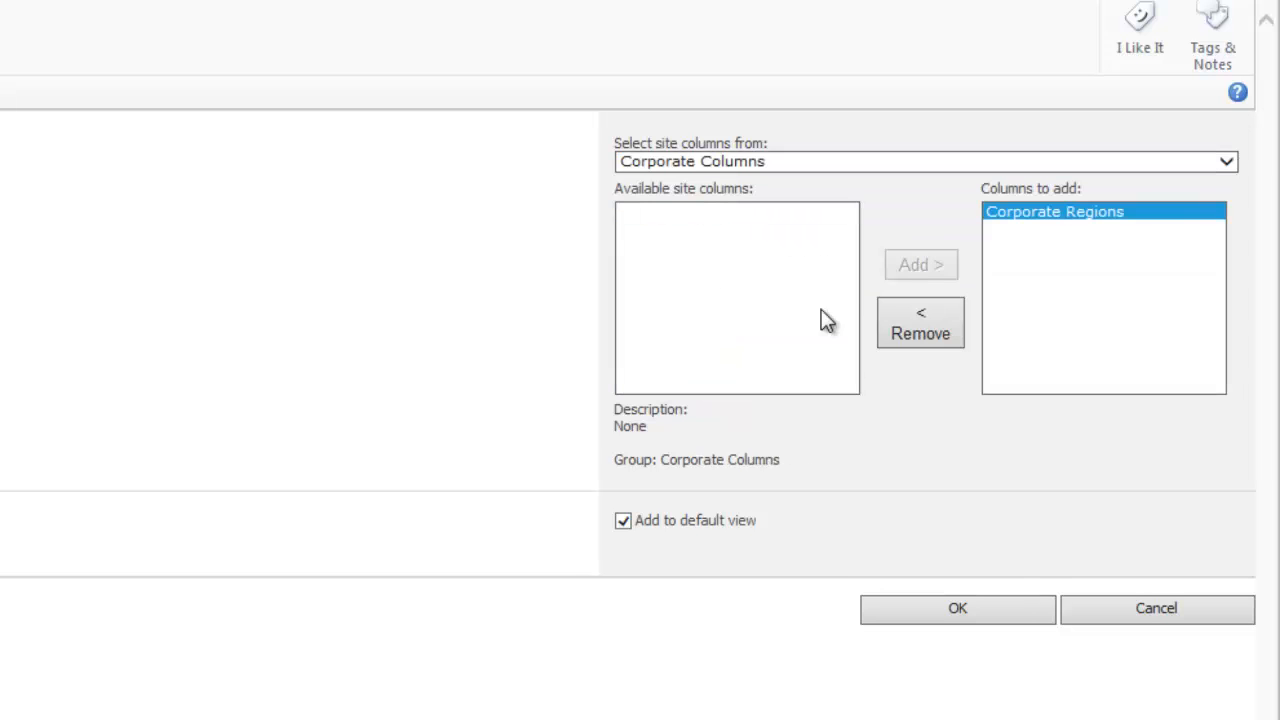
{"action": "left_click", "coordinate": [916, 610]}
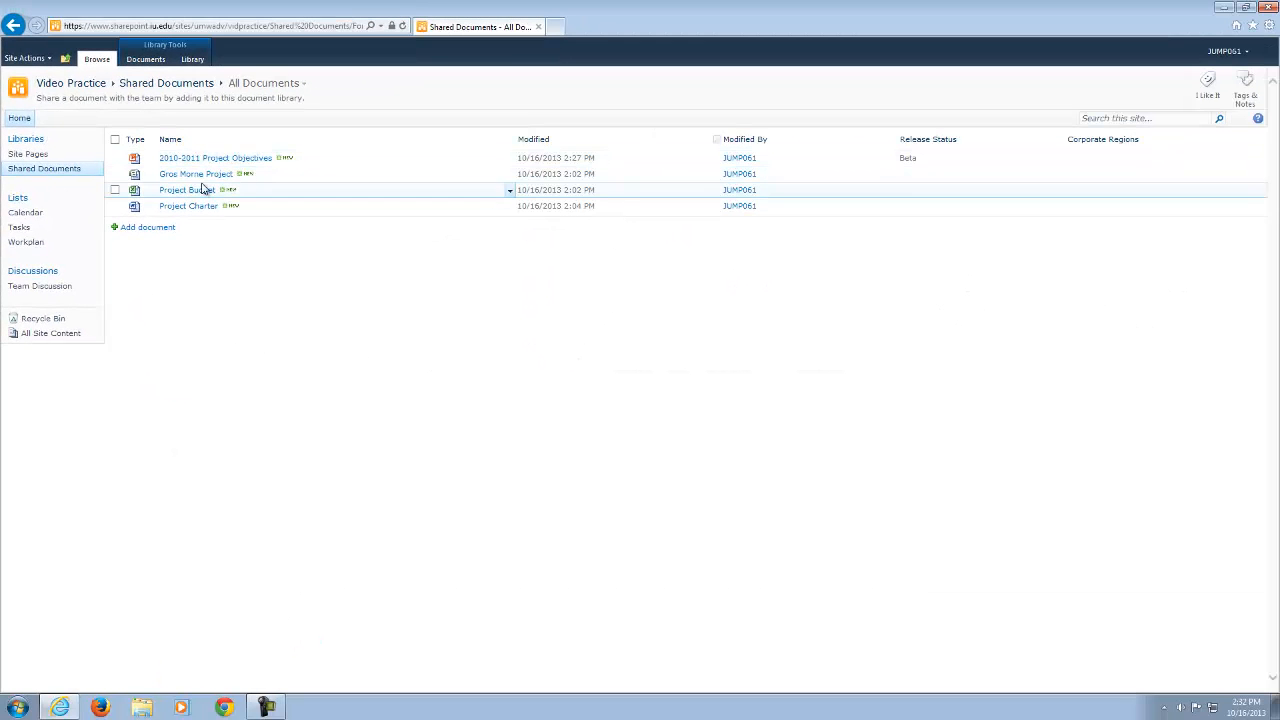
{"action": "left_click", "coordinate": [114, 159]}
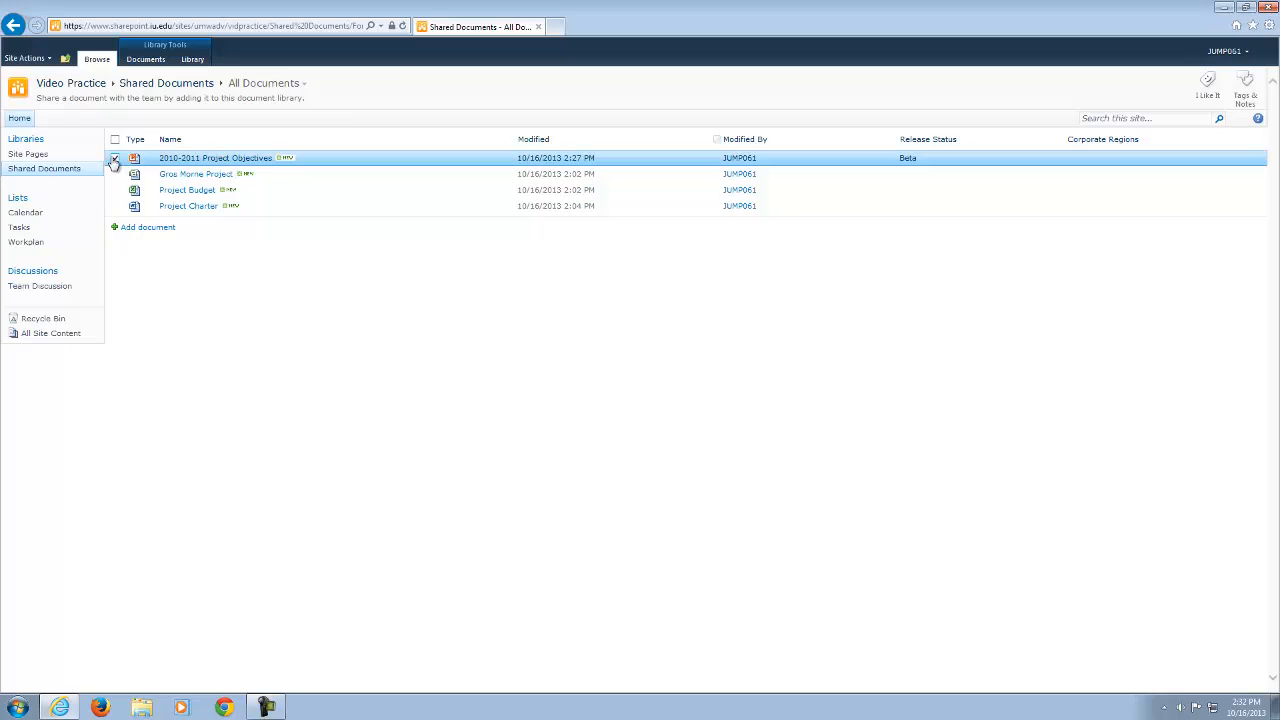
{"action": "left_click", "coordinate": [149, 100]}
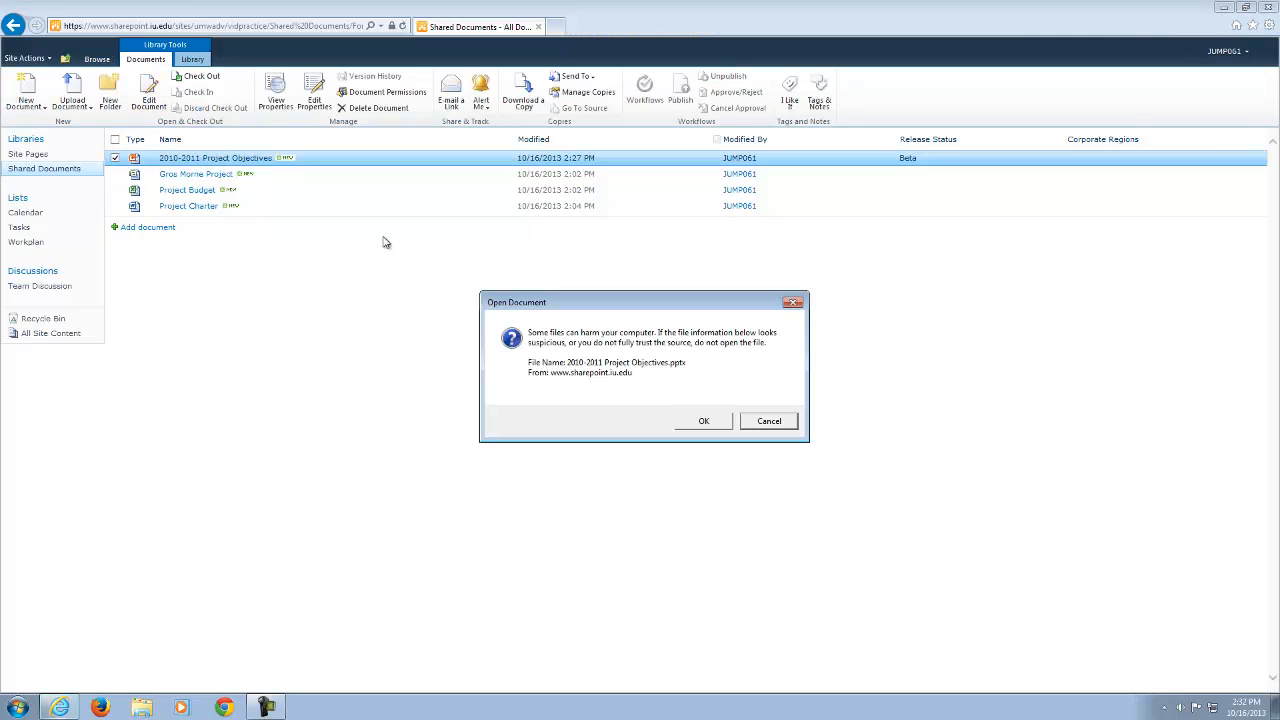
{"action": "left_click", "coordinate": [771, 420]}
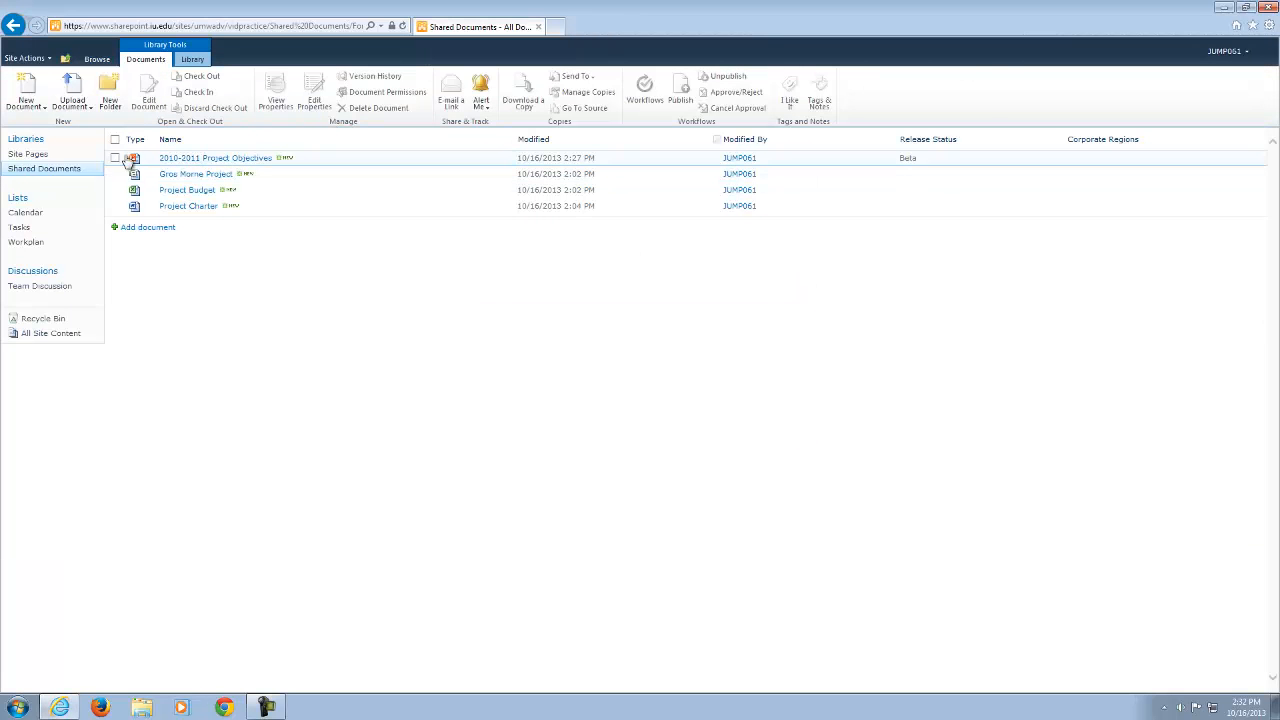
Edit the properties of the 2010-2011 Project Objectives presentation, set its Corporate Regions value to Canada, and save them.
{"action": "left_click", "coordinate": [114, 158]}
{"action": "left_click", "coordinate": [313, 96]}
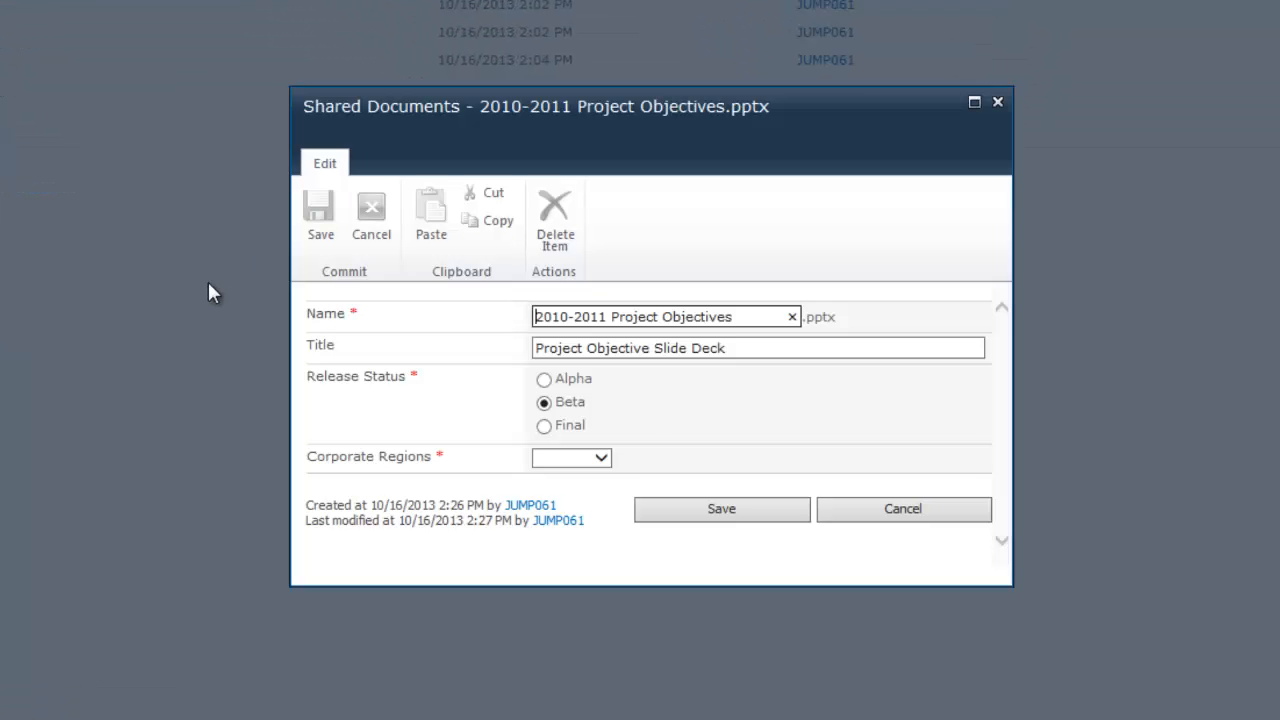
{"action": "left_click", "coordinate": [572, 462]}
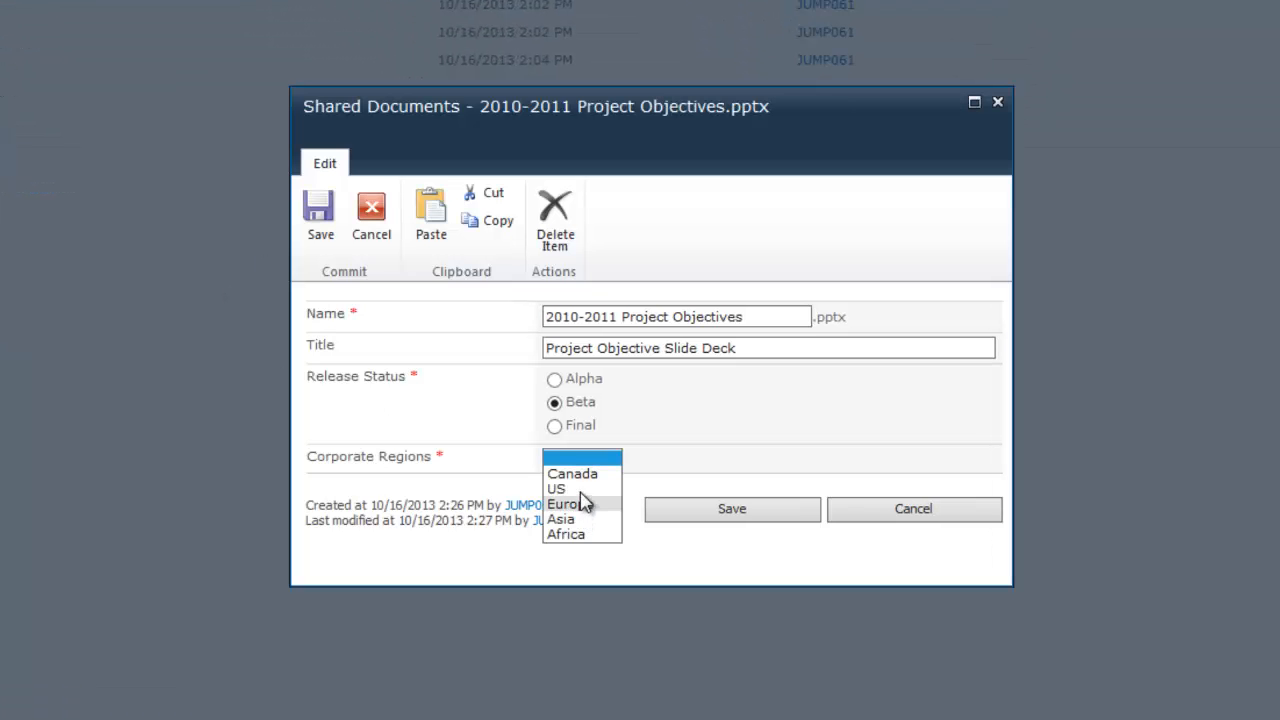
{"action": "left_click", "coordinate": [556, 488]}
{"action": "left_click", "coordinate": [612, 458]}
{"action": "left_click", "coordinate": [572, 473]}
{"action": "left_click", "coordinate": [725, 514]}
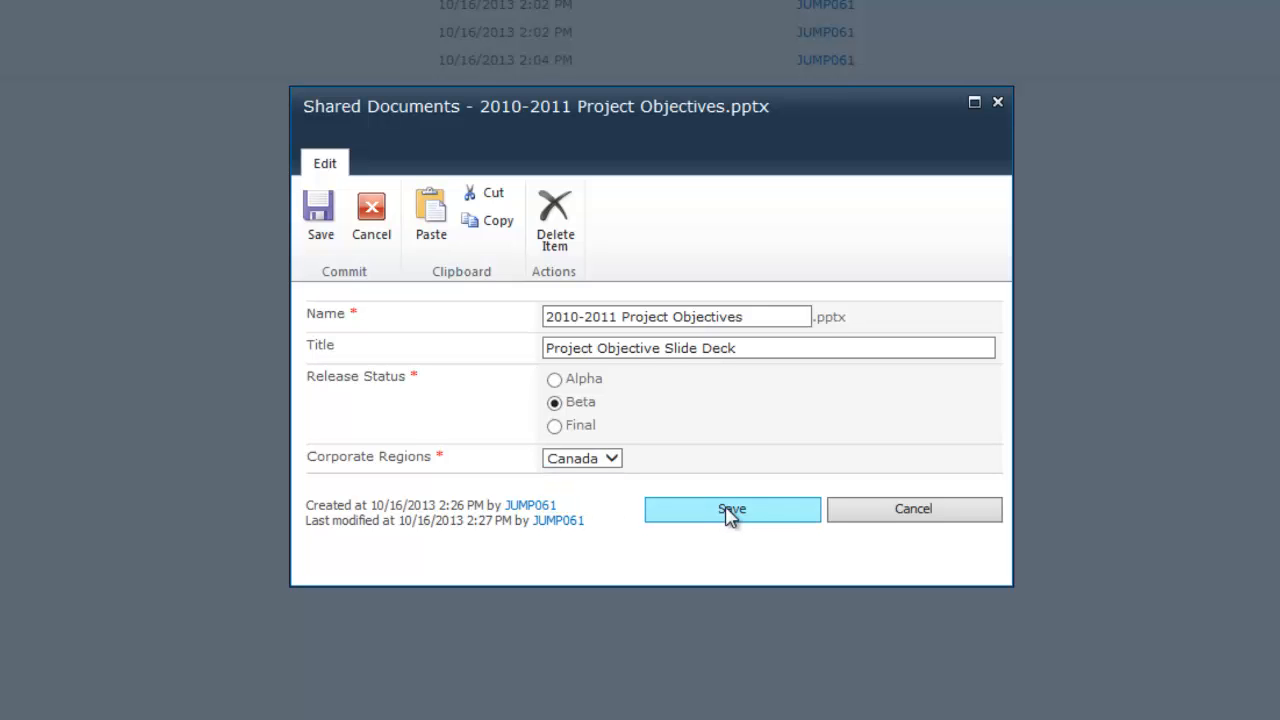